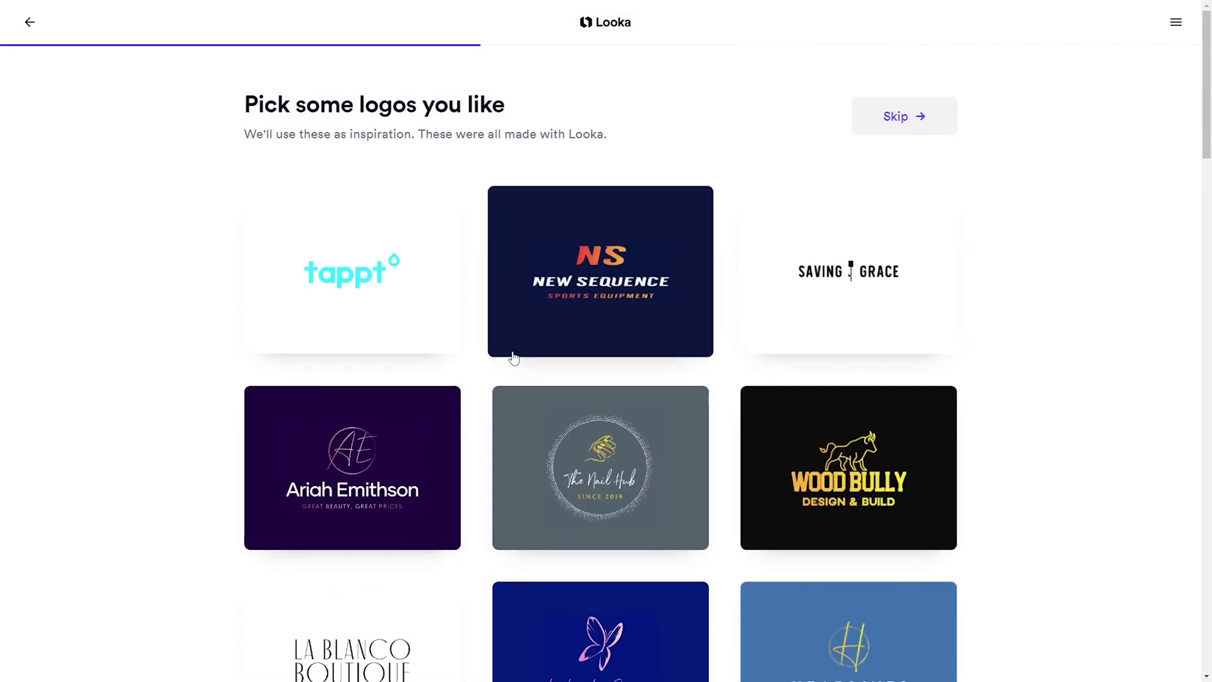
Mark the tappt and Saving Grace logos as liked on the logo inspiration step
{"action": "left_click", "coordinate": [387, 305]}
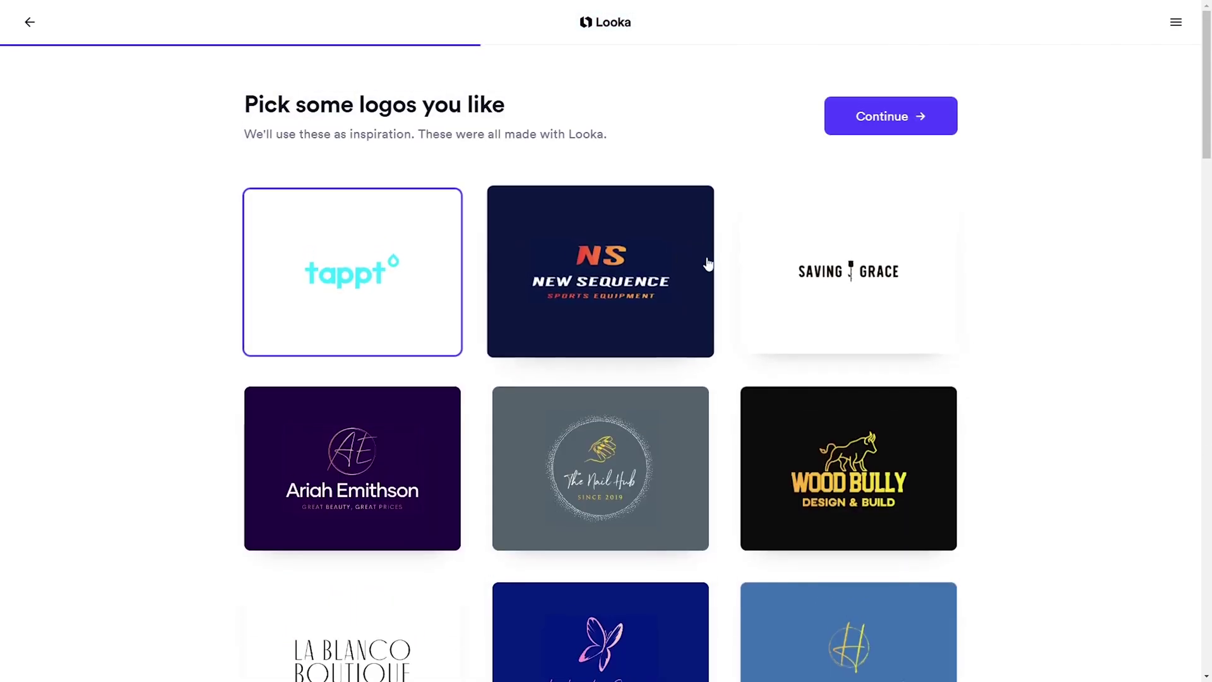
{"action": "left_click", "coordinate": [779, 270]}
{"action": "scroll", "coordinate": [725, 314], "scroll_direction": "down", "scroll_amount": 6}
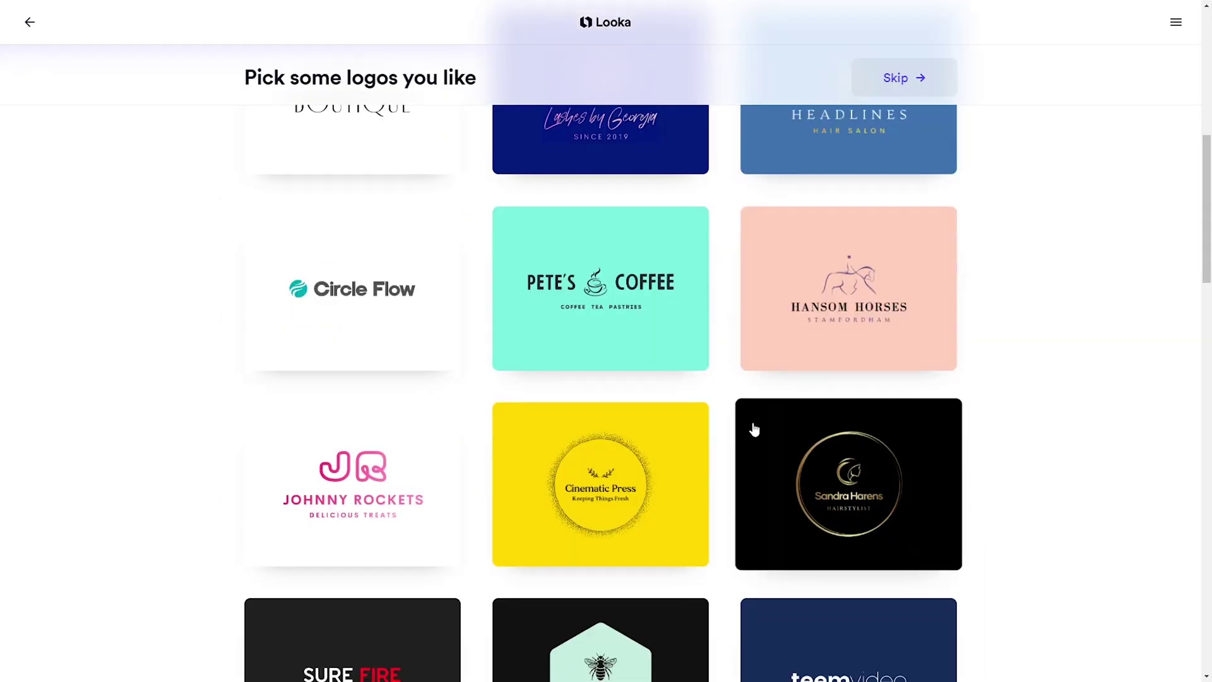
{"action": "scroll", "coordinate": [752, 427], "scroll_direction": "down", "scroll_amount": 10}
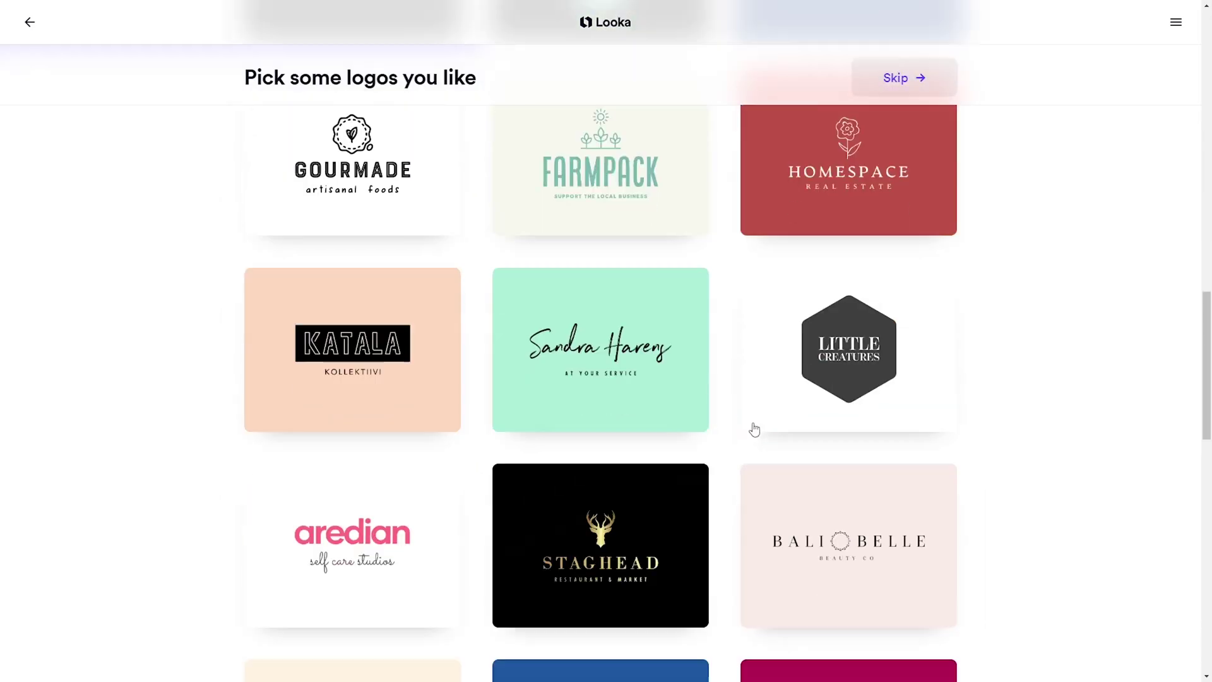
{"action": "scroll", "coordinate": [947, 357], "scroll_direction": "up", "scroll_amount": 10}
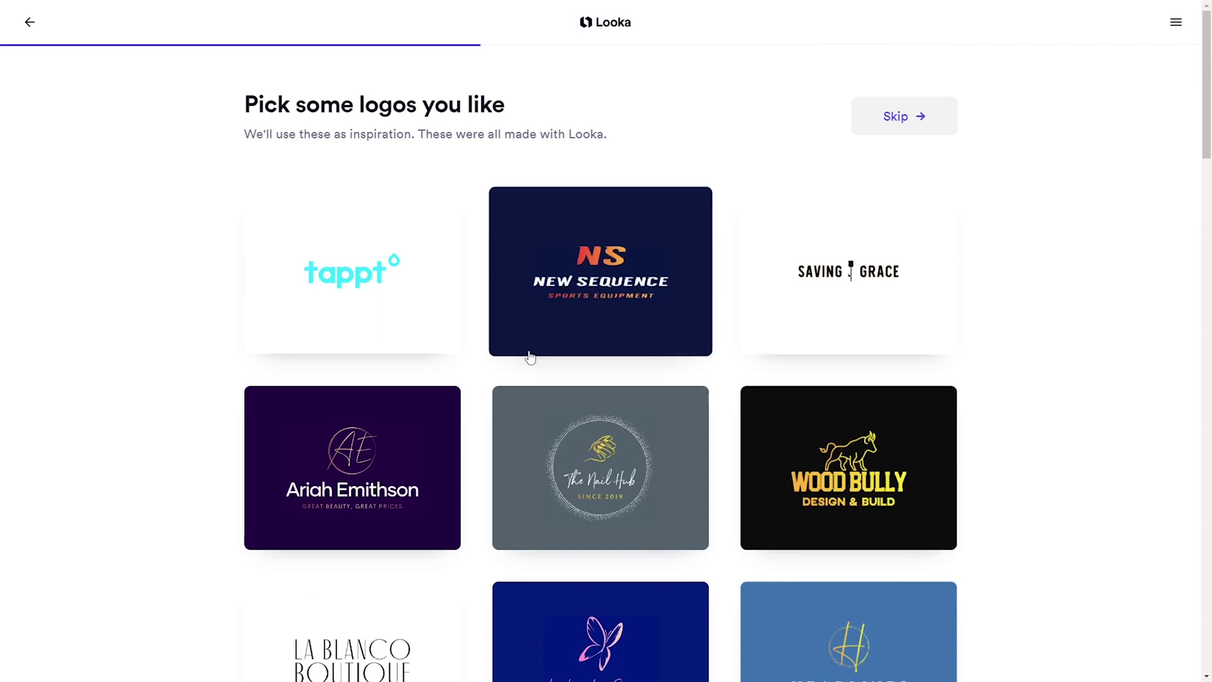
{"action": "left_click", "coordinate": [391, 308]}
Mark Saving Grace as liked and scroll through the teal brand kit mockups
{"action": "left_click", "coordinate": [779, 273]}
{"action": "scroll", "coordinate": [734, 308], "scroll_direction": "down", "scroll_amount": 6}
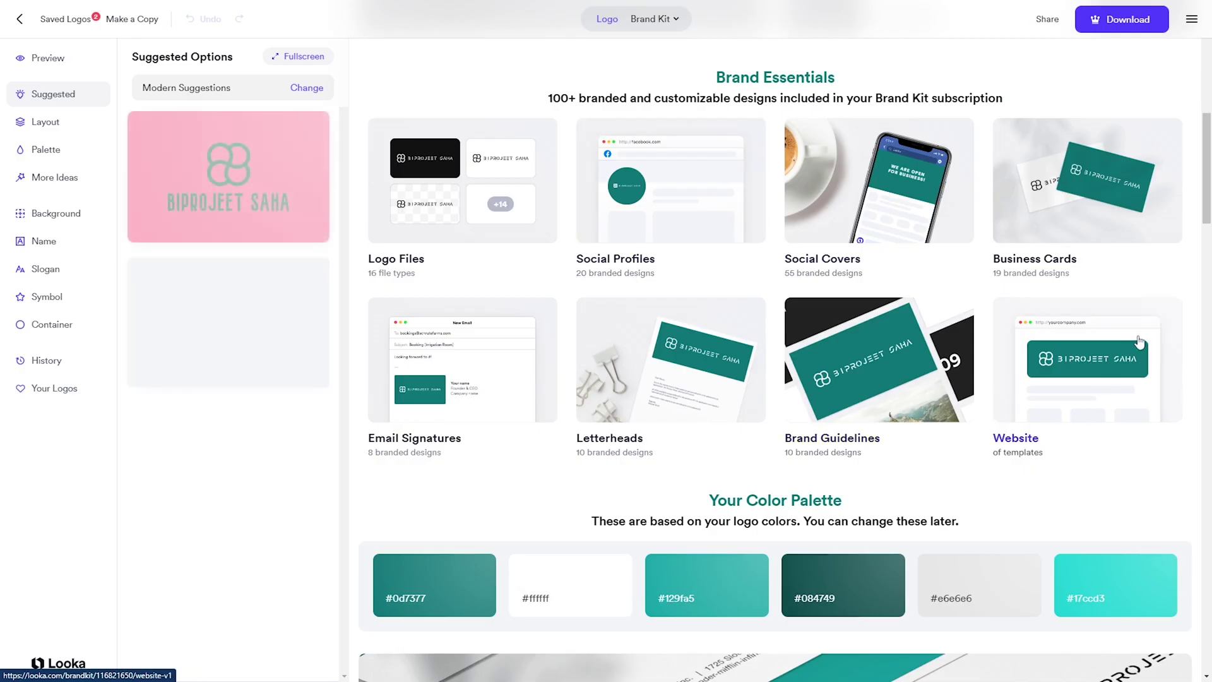
{"action": "scroll", "coordinate": [1004, 452], "scroll_direction": "down", "scroll_amount": 12}
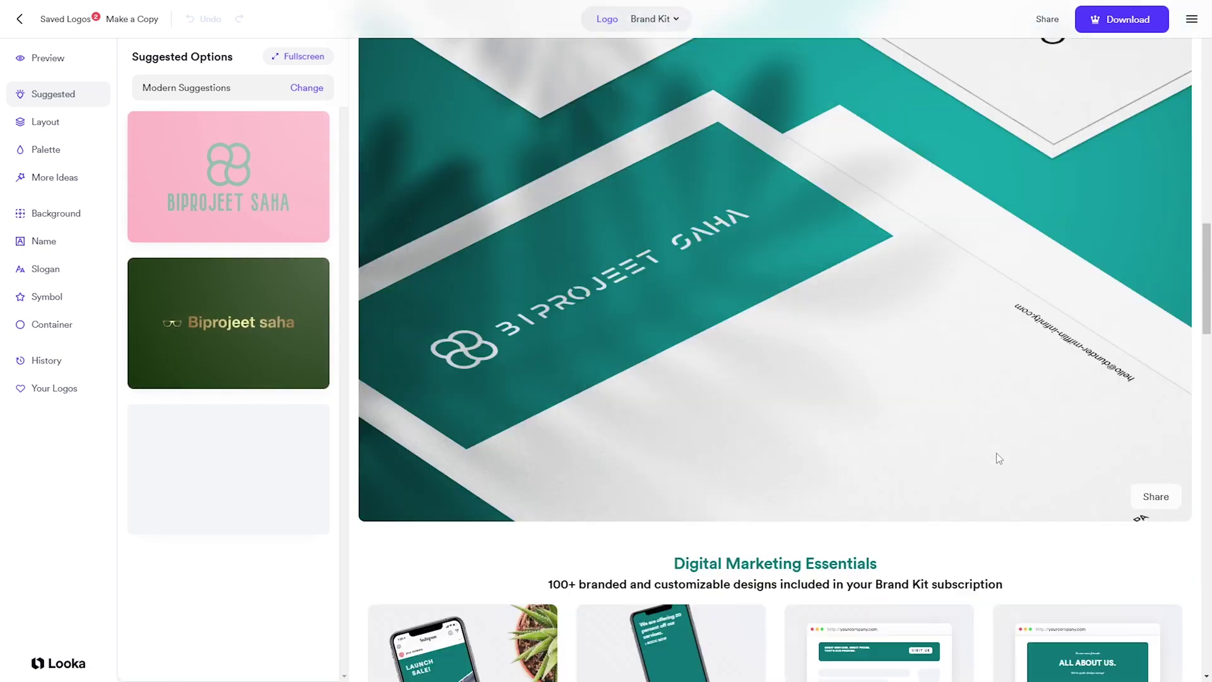
{"action": "scroll", "coordinate": [999, 457], "scroll_direction": "down", "scroll_amount": 9}
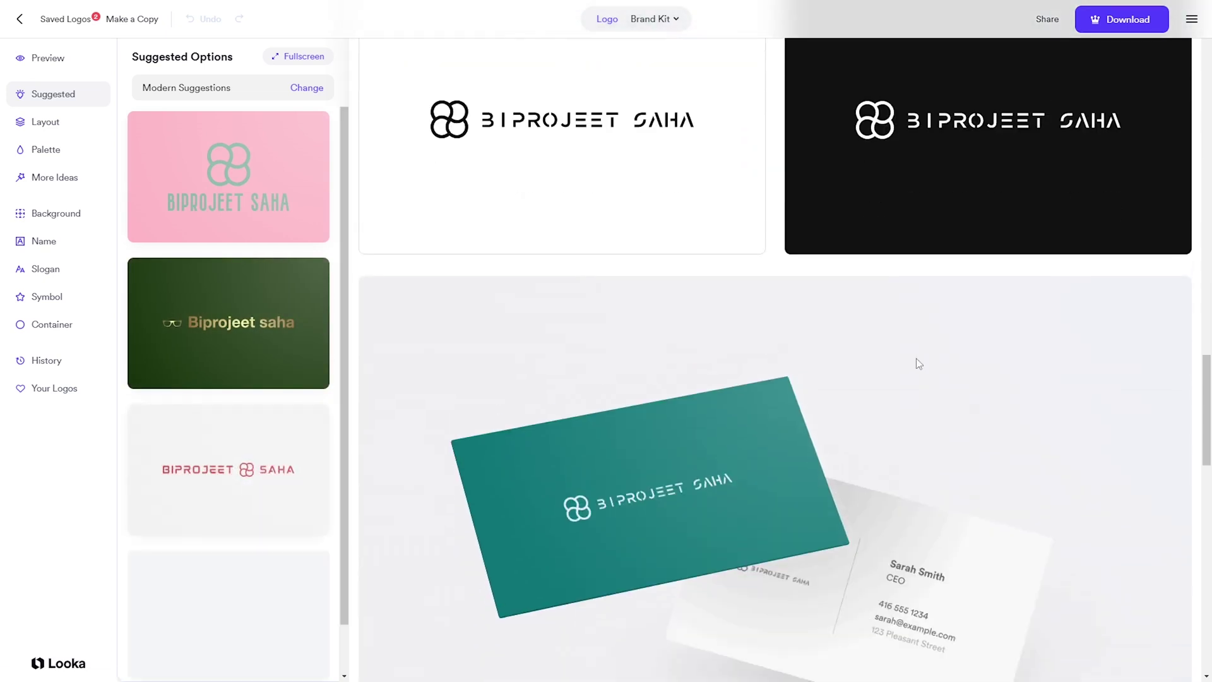
{"action": "scroll", "coordinate": [915, 358], "scroll_direction": "down", "scroll_amount": 6}
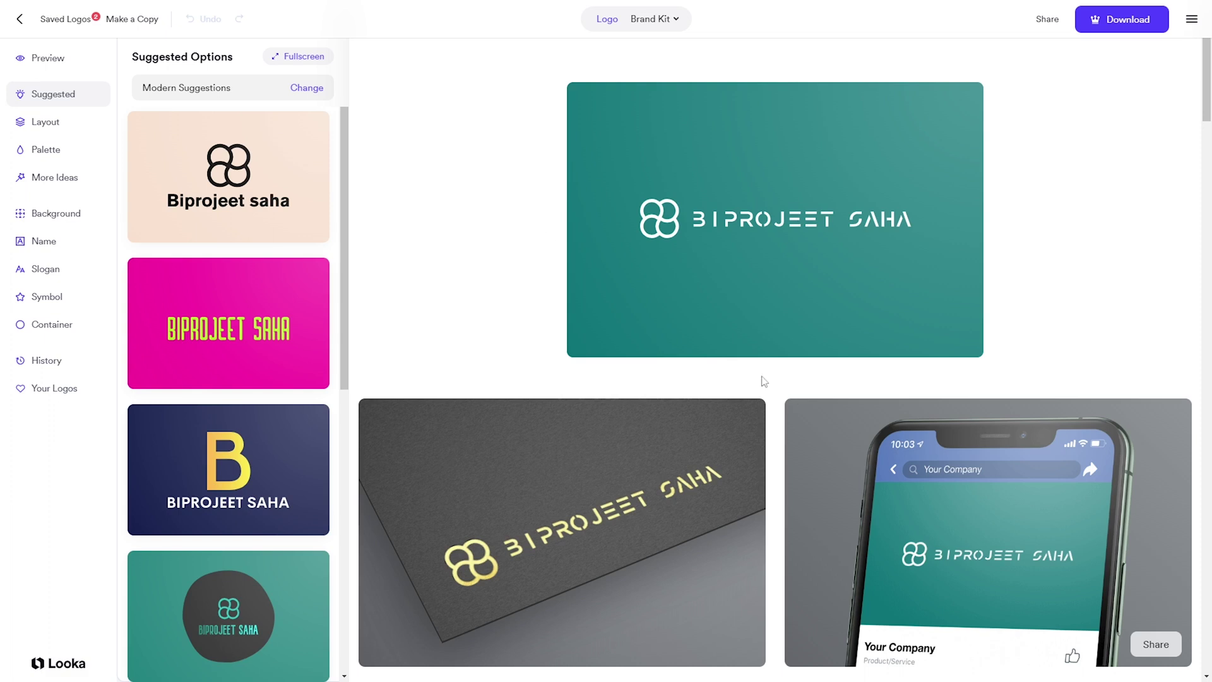
Show the logo preview at full width, then leave the editor and pricing page
{"action": "left_click", "coordinate": [54, 63]}
{"action": "left_click", "coordinate": [24, 21]}
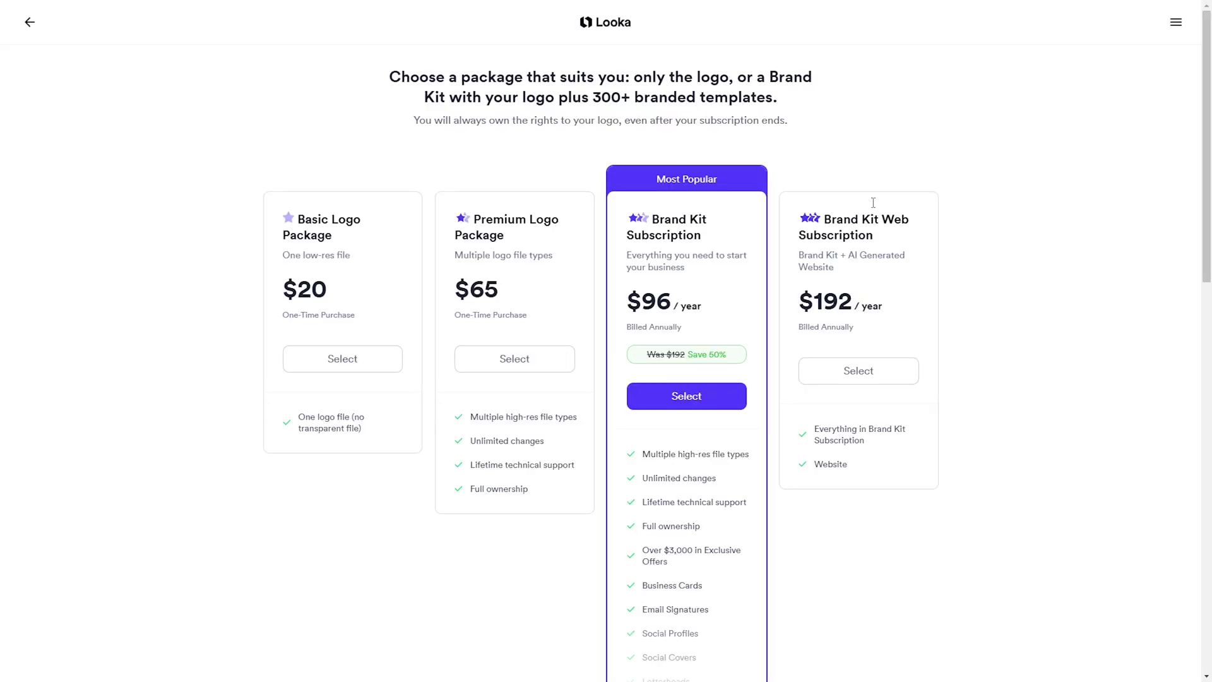
{"action": "left_click", "coordinate": [46, 11]}
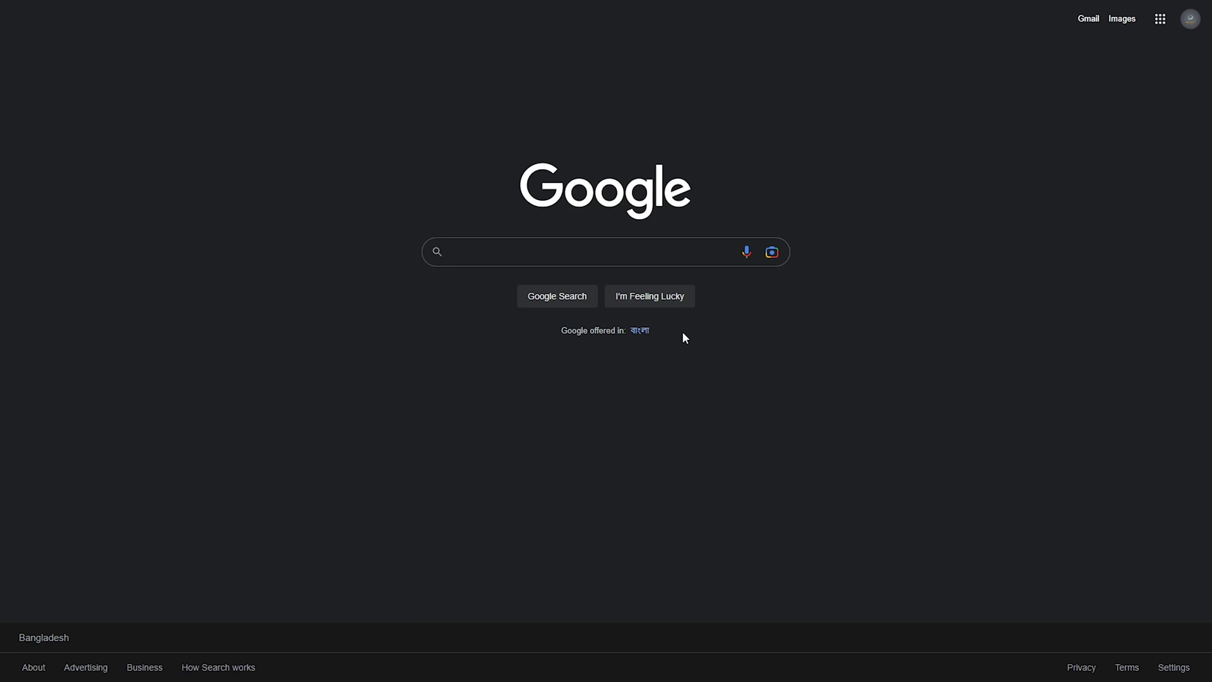
Search Google for looka.com and load the Looka homepage from the top result
{"action": "left_click", "coordinate": [711, 257]}
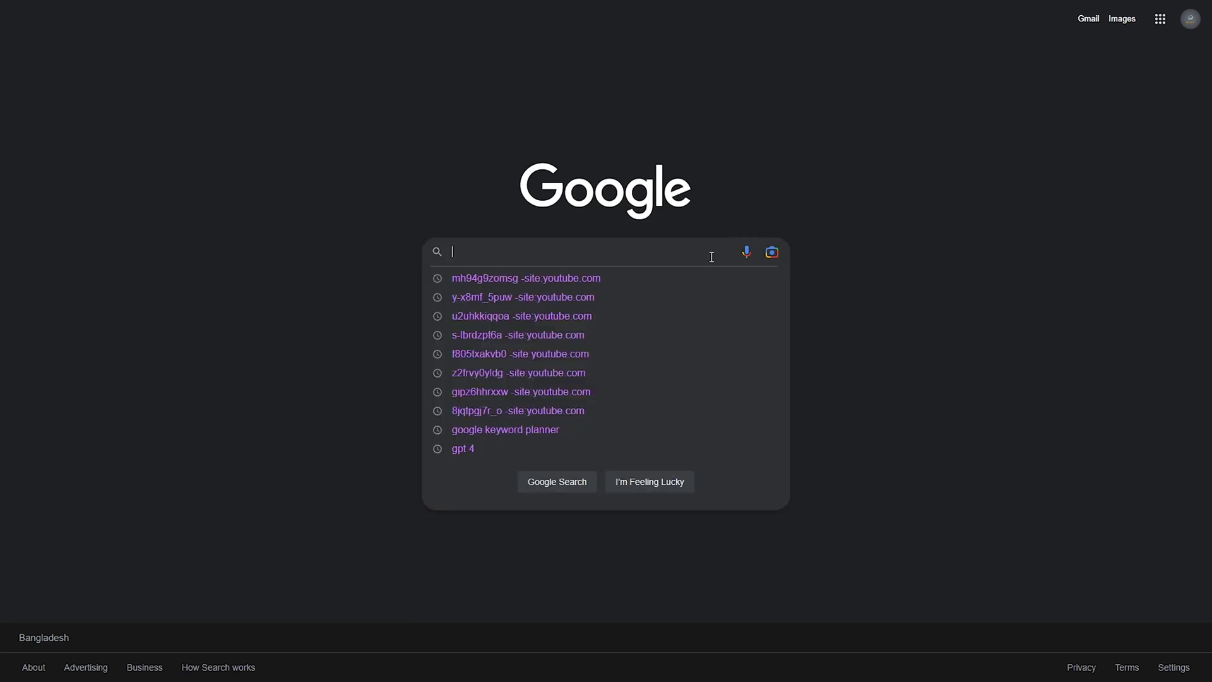
{"action": "type", "text": "lookz"}
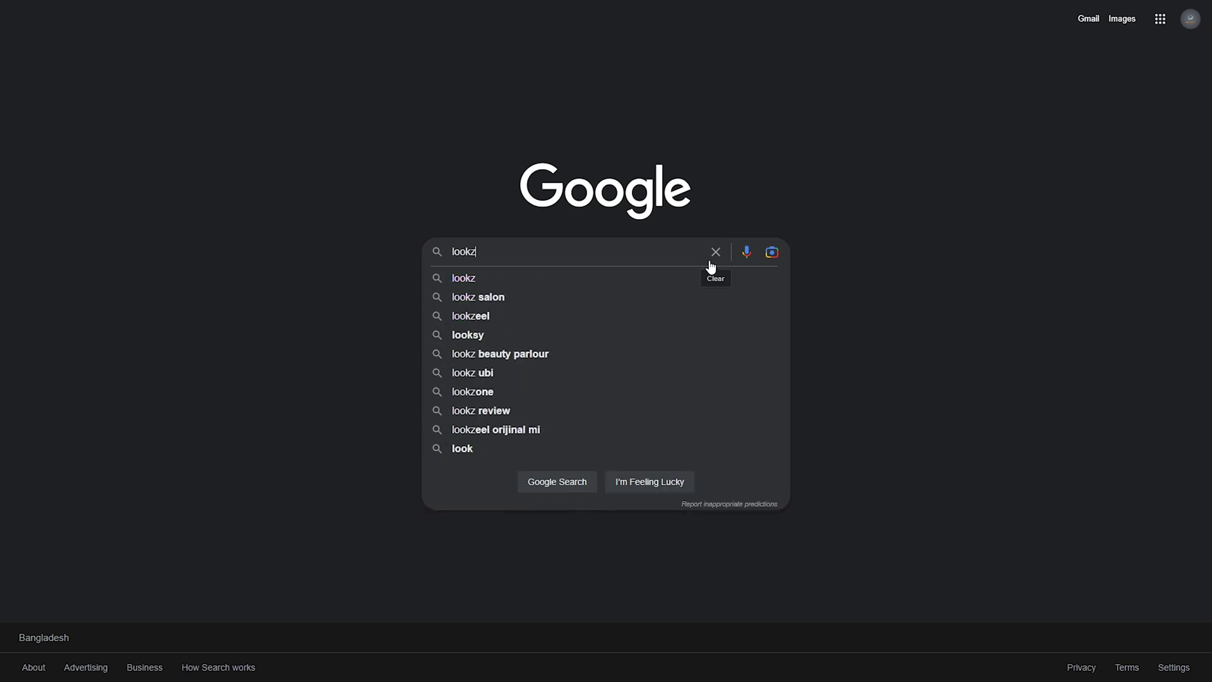
{"action": "key", "text": "BackSpace"}
{"action": "type", "text": "a.com"}
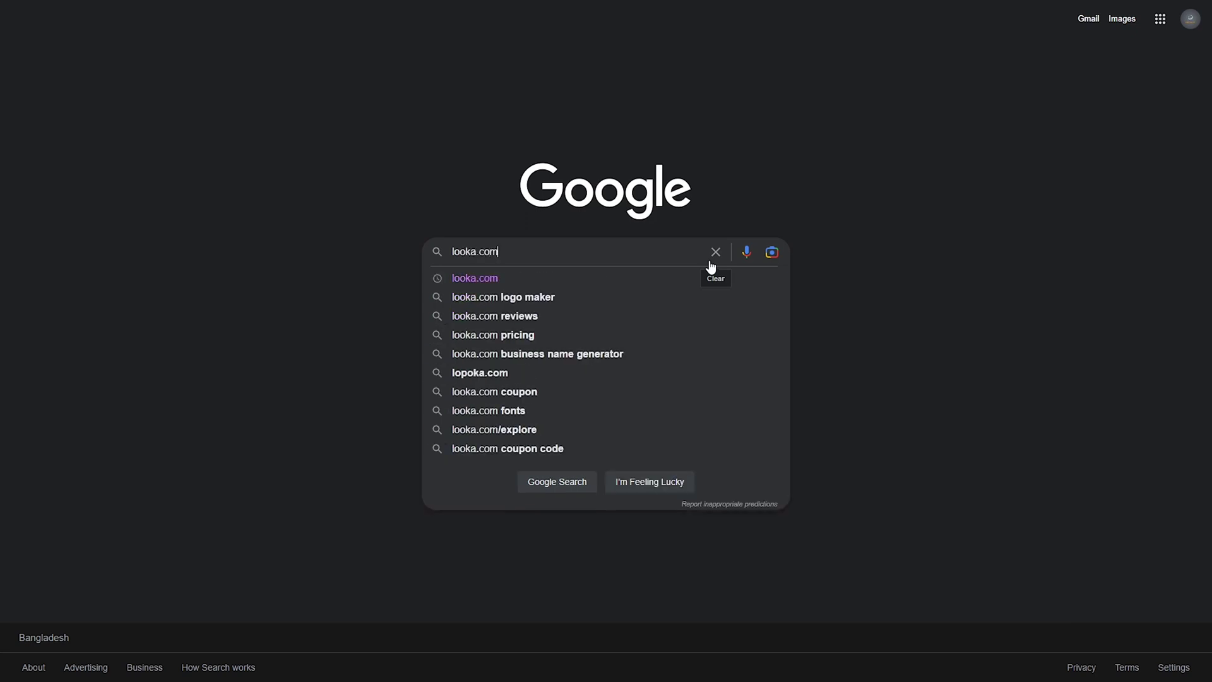
{"action": "key", "text": "Return"}
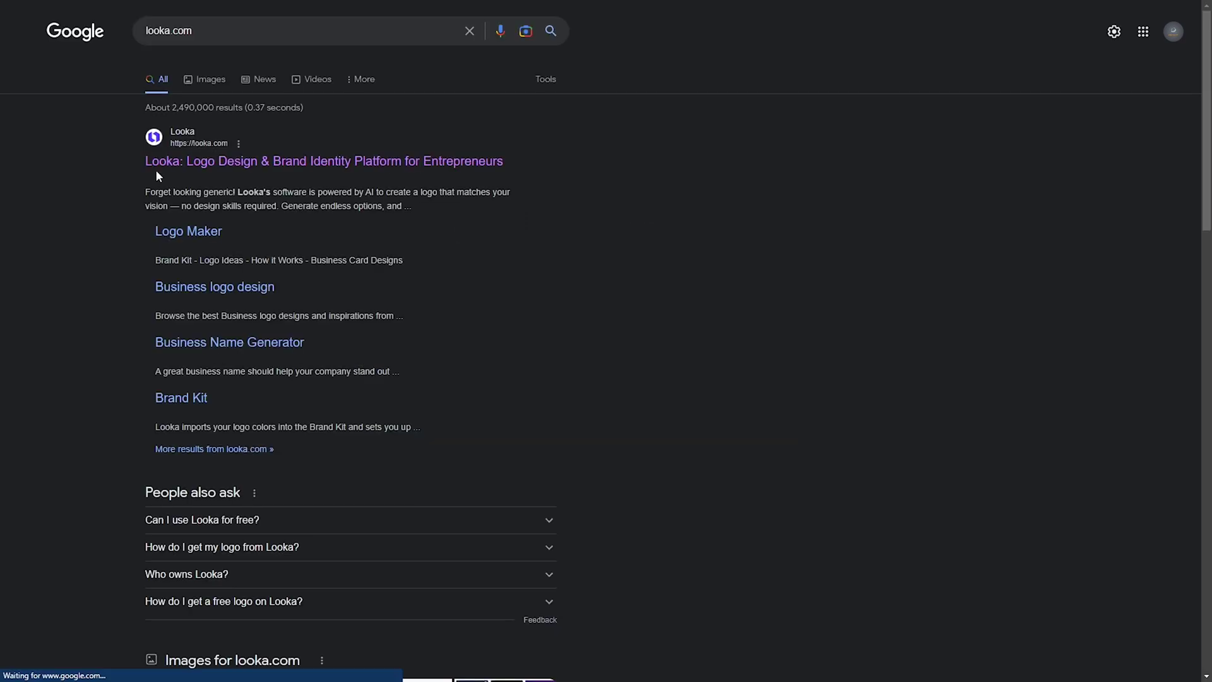
{"action": "left_click", "coordinate": [200, 167]}
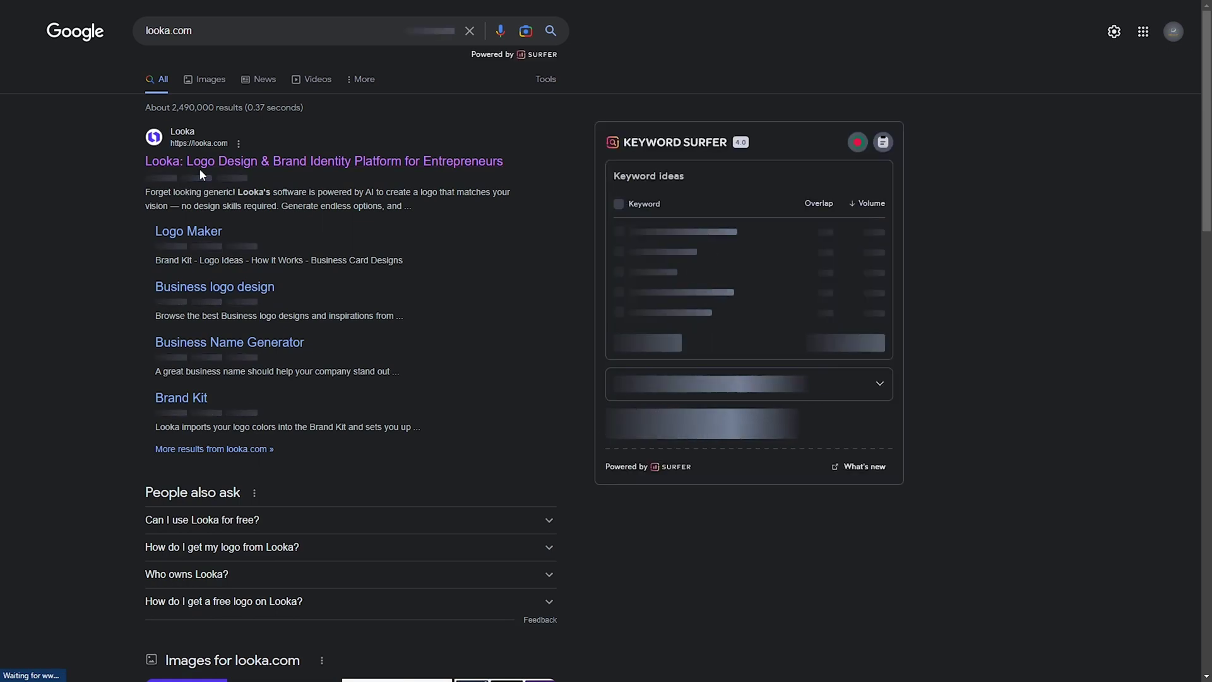
{"action": "left_click", "coordinate": [519, 155]}
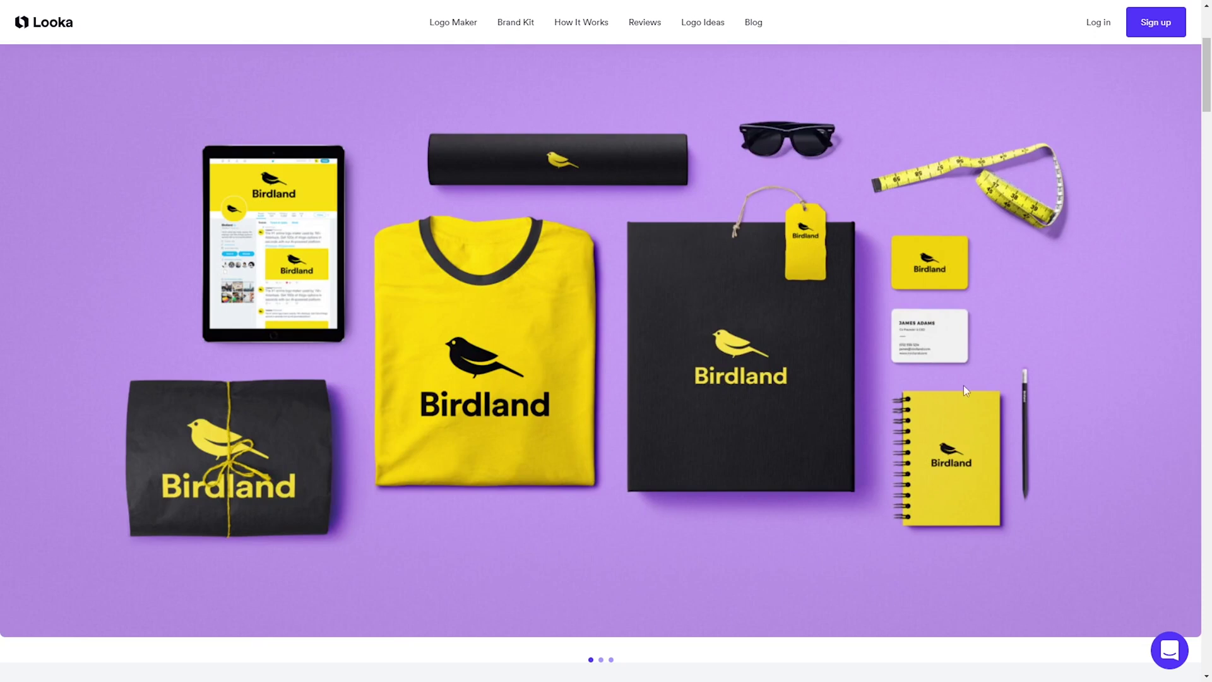
{"action": "scroll", "coordinate": [716, 377], "scroll_direction": "down", "scroll_amount": 15}
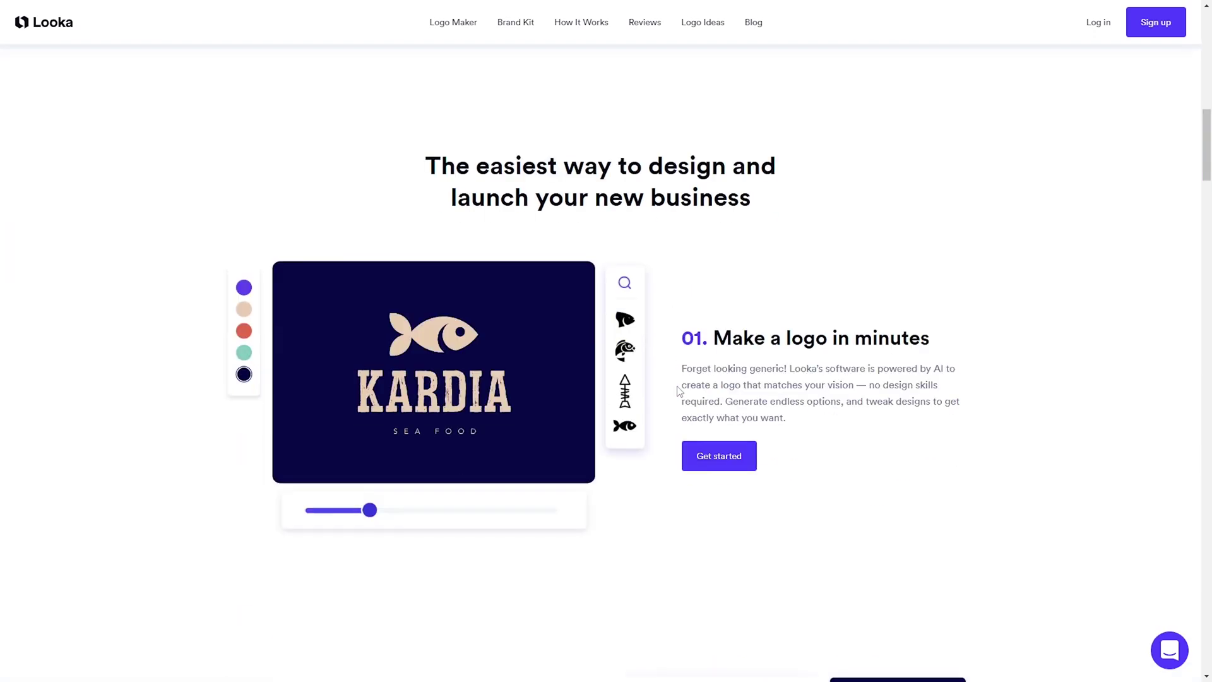
{"action": "scroll", "coordinate": [679, 391], "scroll_direction": "down", "scroll_amount": 13}
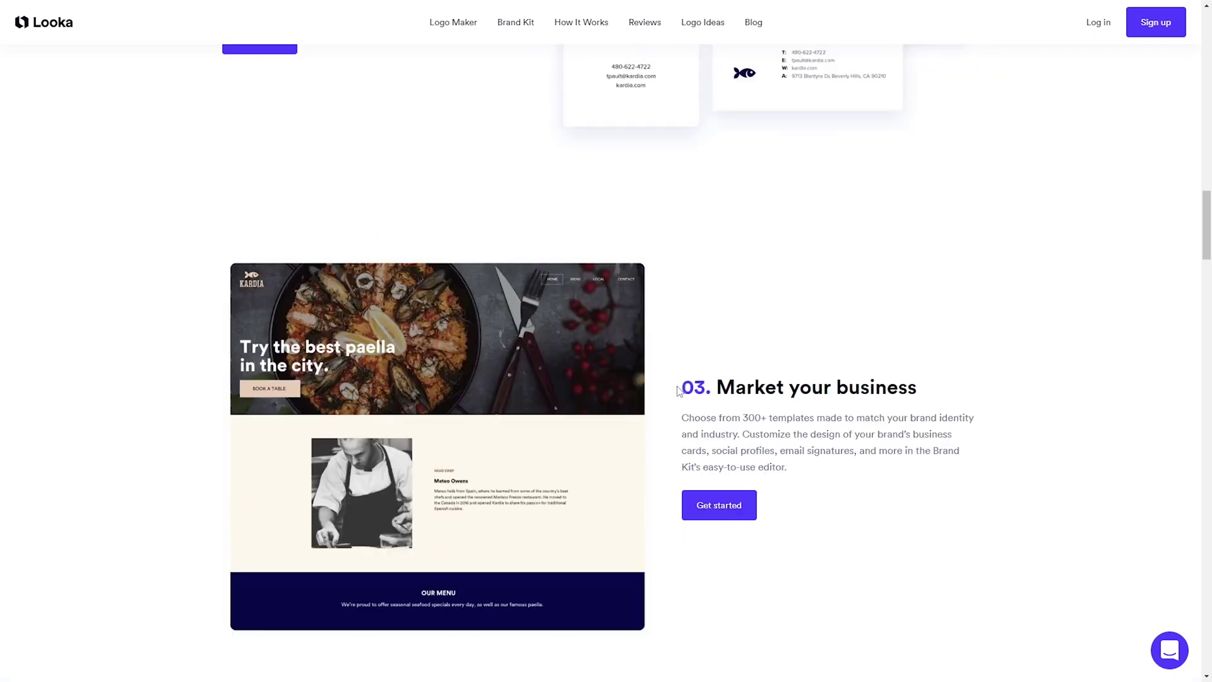
{"action": "scroll", "coordinate": [679, 392], "scroll_direction": "down", "scroll_amount": 15}
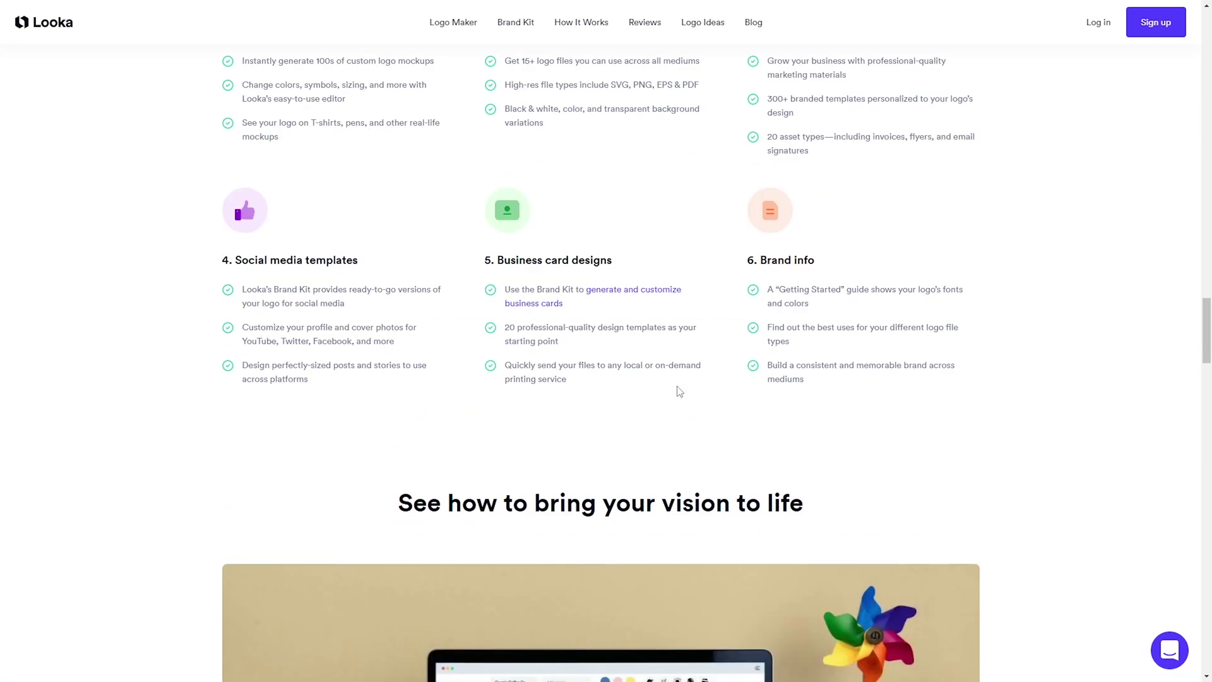
{"action": "scroll", "coordinate": [679, 392], "scroll_direction": "up", "scroll_amount": 20}
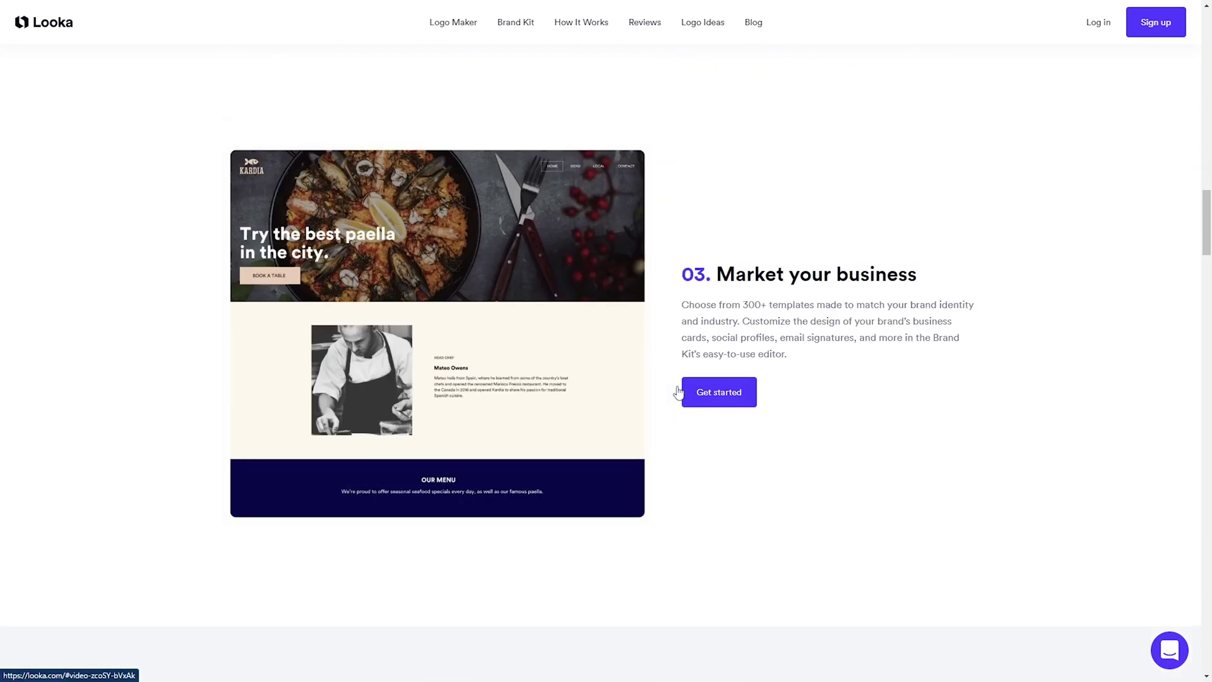
{"action": "scroll", "coordinate": [695, 344], "scroll_direction": "up", "scroll_amount": 5}
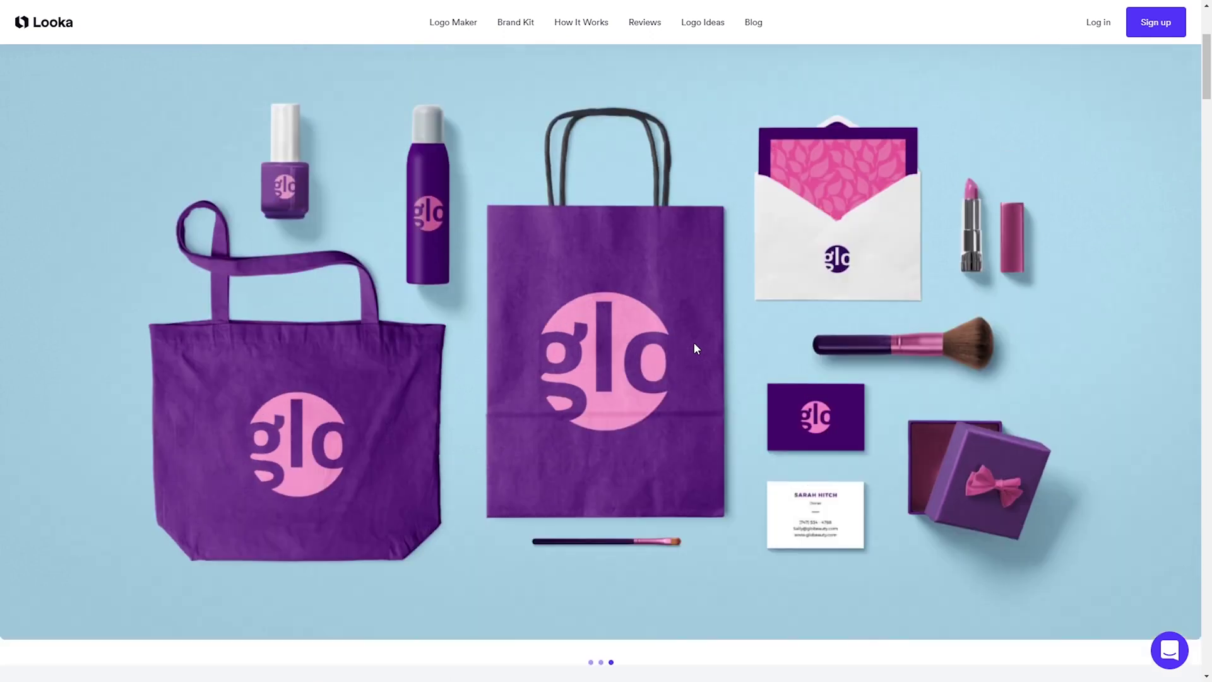
{"action": "scroll", "coordinate": [666, 257], "scroll_direction": "down", "scroll_amount": 2}
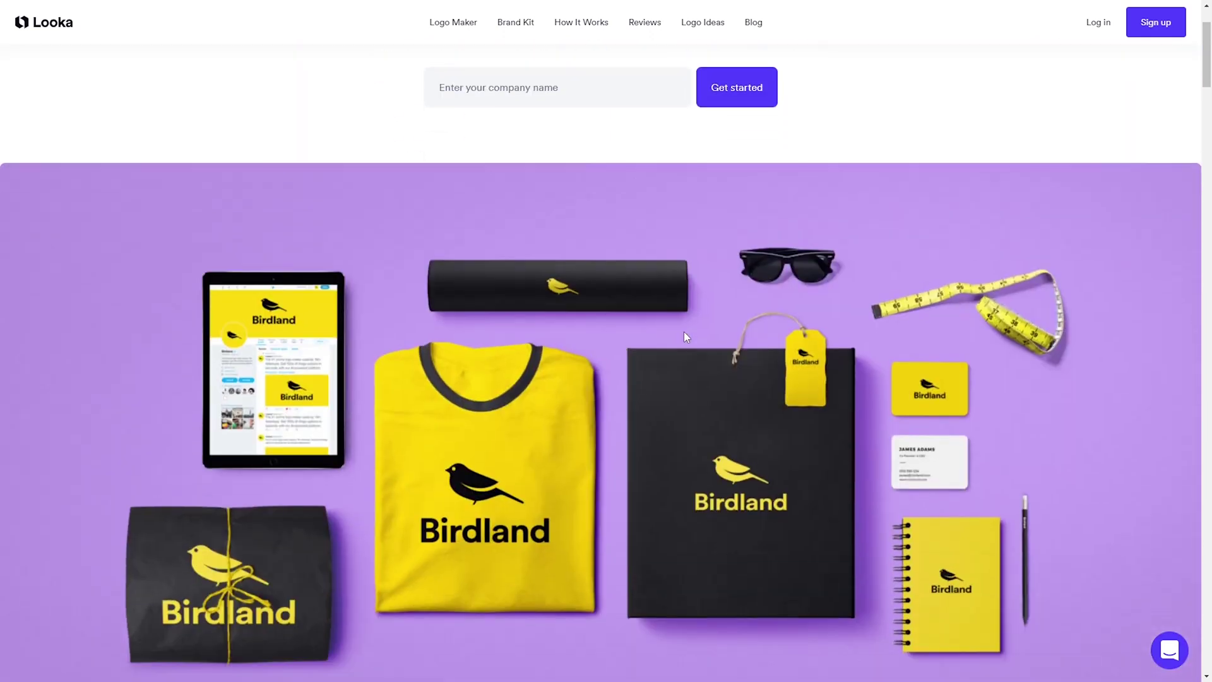
{"action": "scroll", "coordinate": [684, 333], "scroll_direction": "up", "scroll_amount": 2}
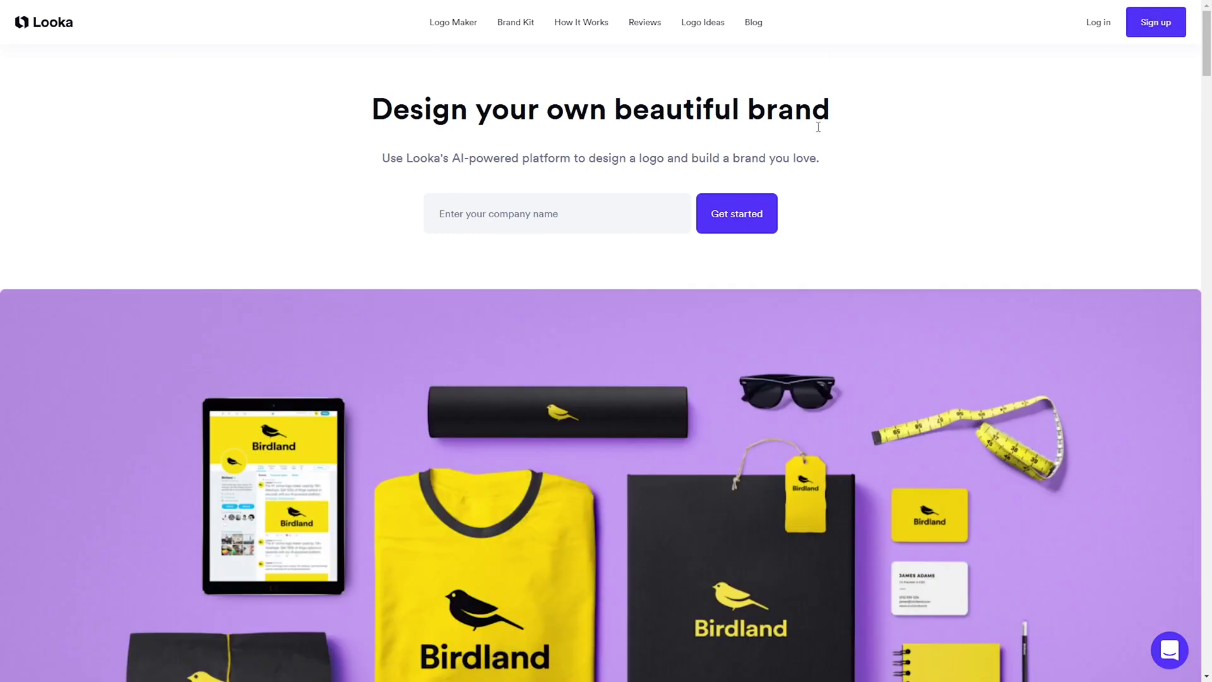
Enter the company name and submit it with Get started
{"action": "left_click", "coordinate": [616, 222]}
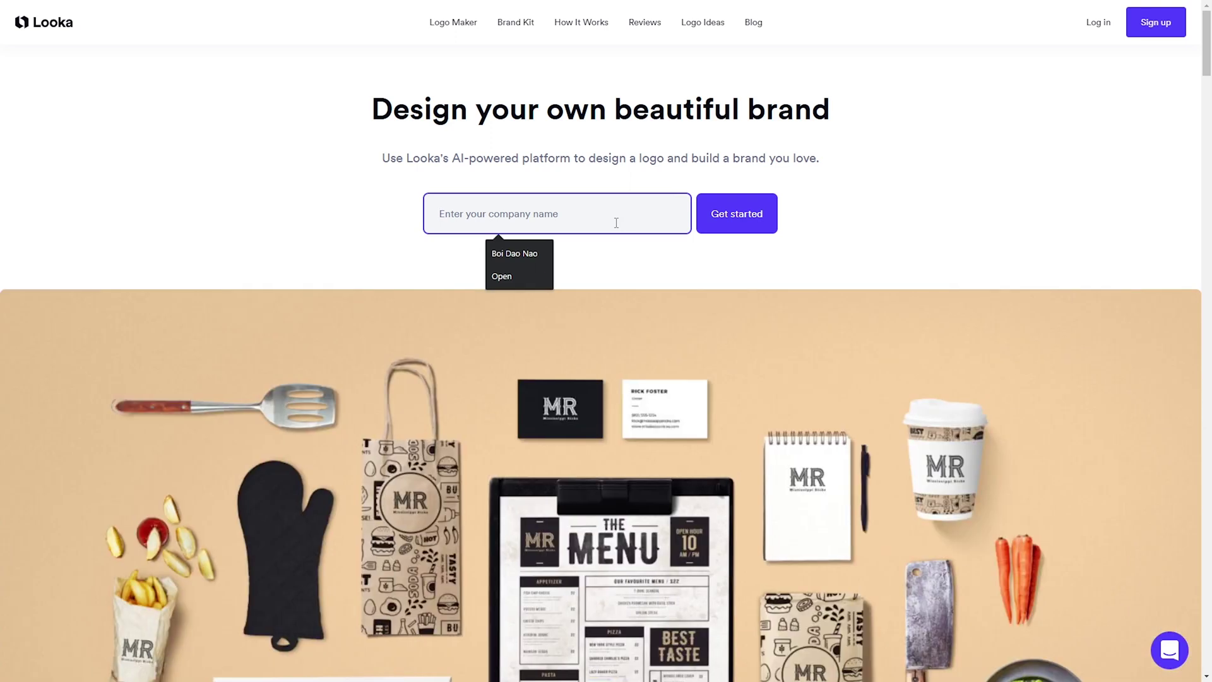
{"action": "type", "text": "Bipro"}
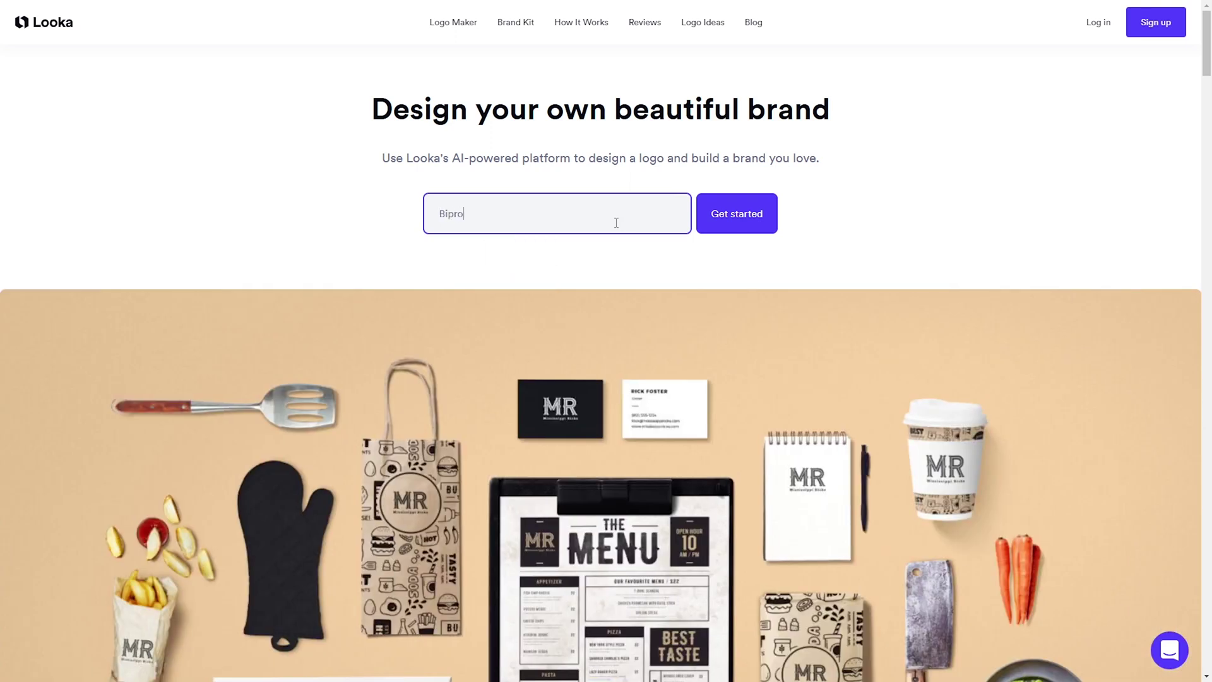
{"action": "type", "text": "jeet saha"}
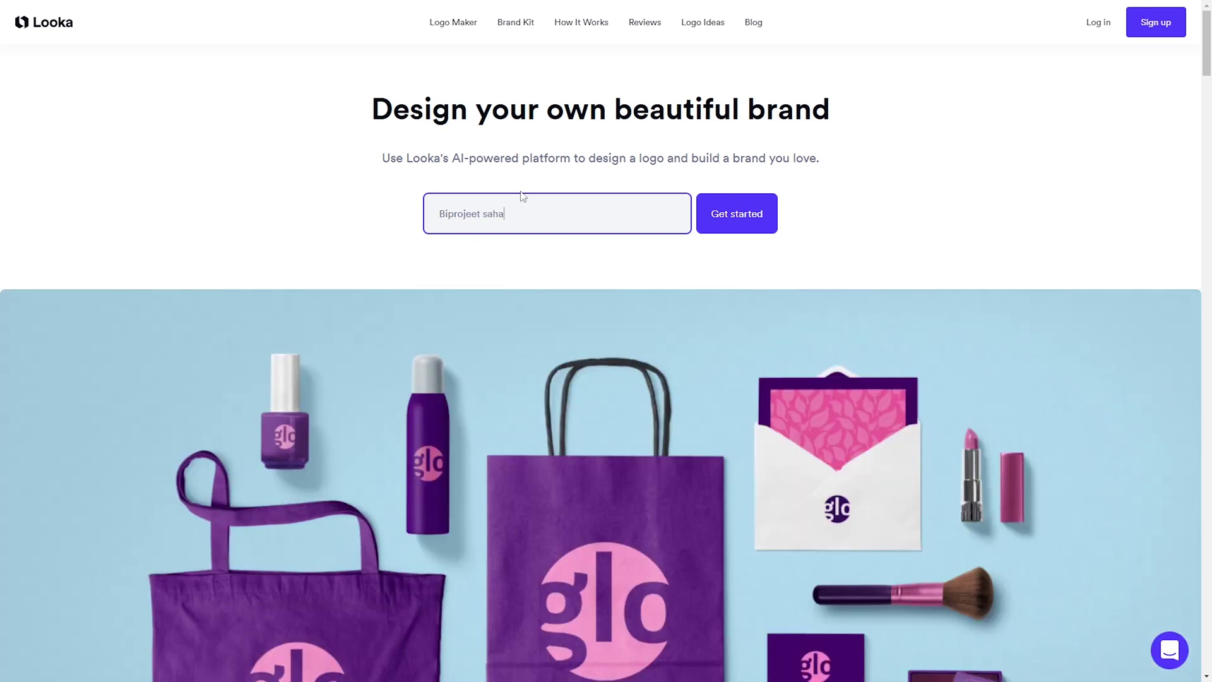
{"action": "left_click", "coordinate": [754, 220]}
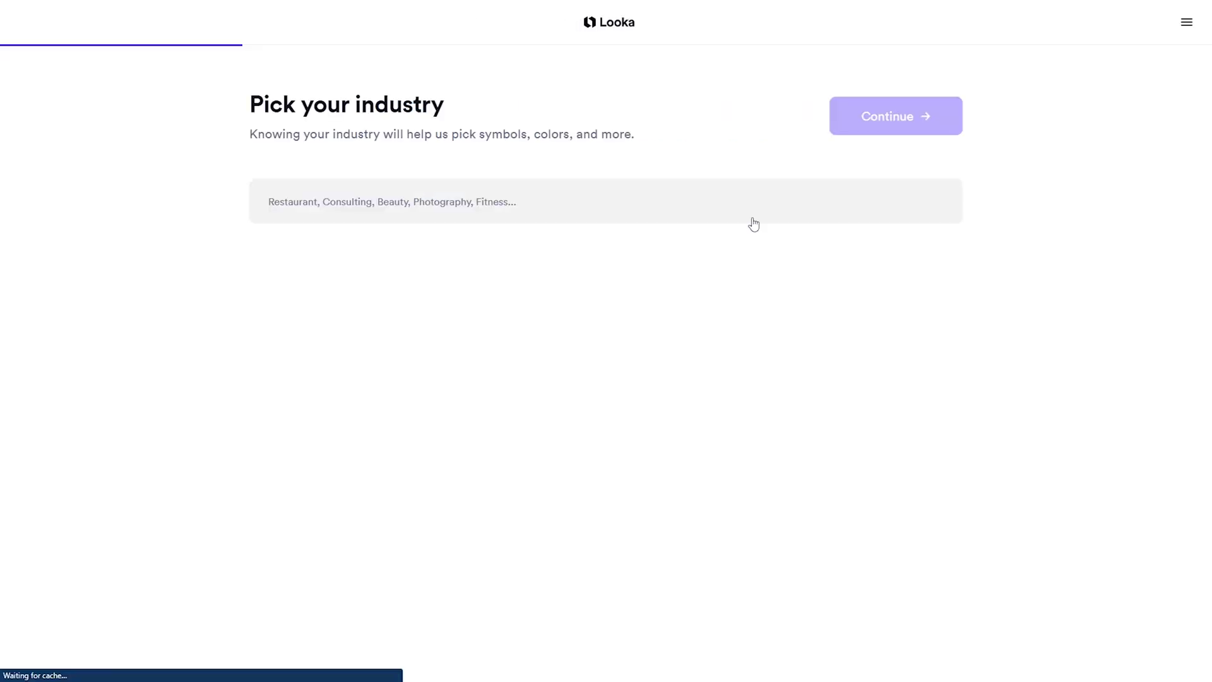
Search 'perso', choose Personal Brand as the industry, and continue
{"action": "left_click", "coordinate": [484, 198]}
{"action": "type", "text": "pe"}
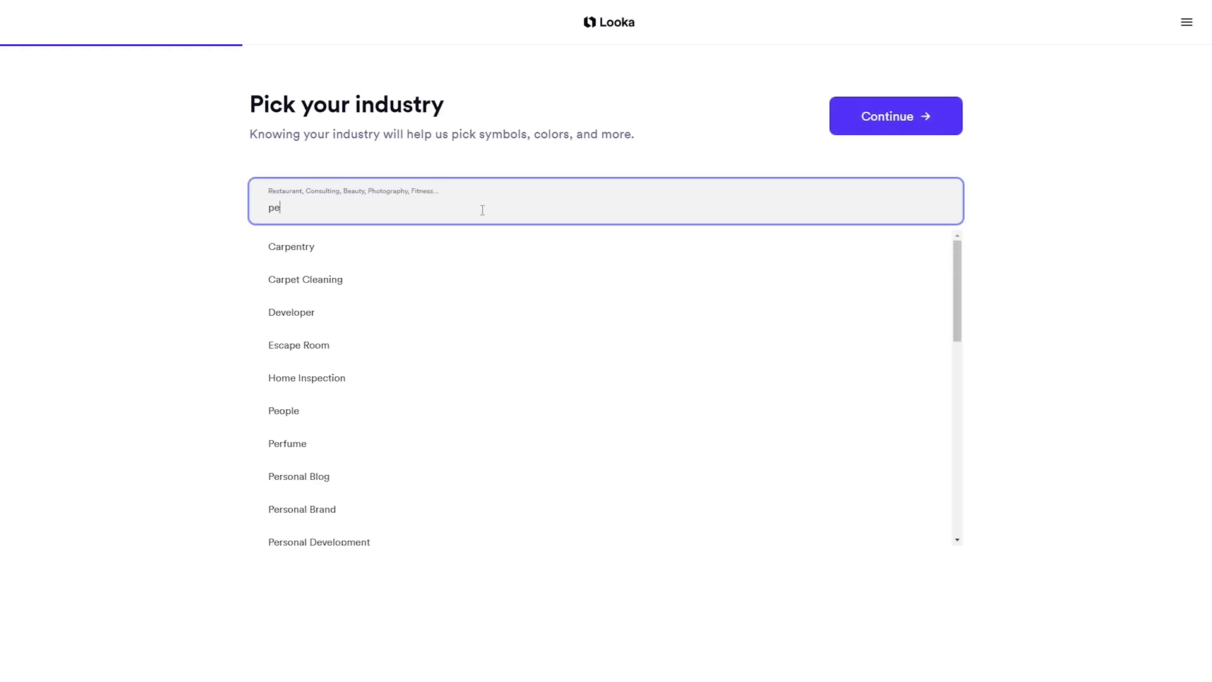
{"action": "type", "text": "rsonal"}
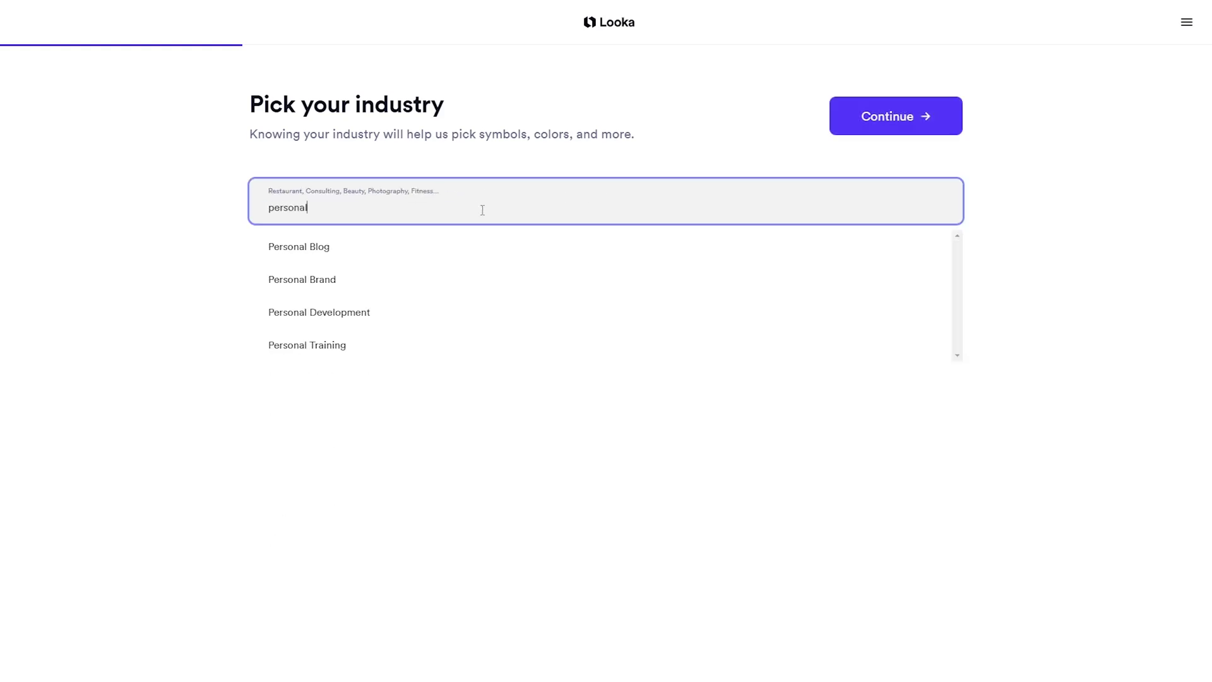
{"action": "left_click", "coordinate": [487, 292]}
{"action": "left_click", "coordinate": [896, 116]}
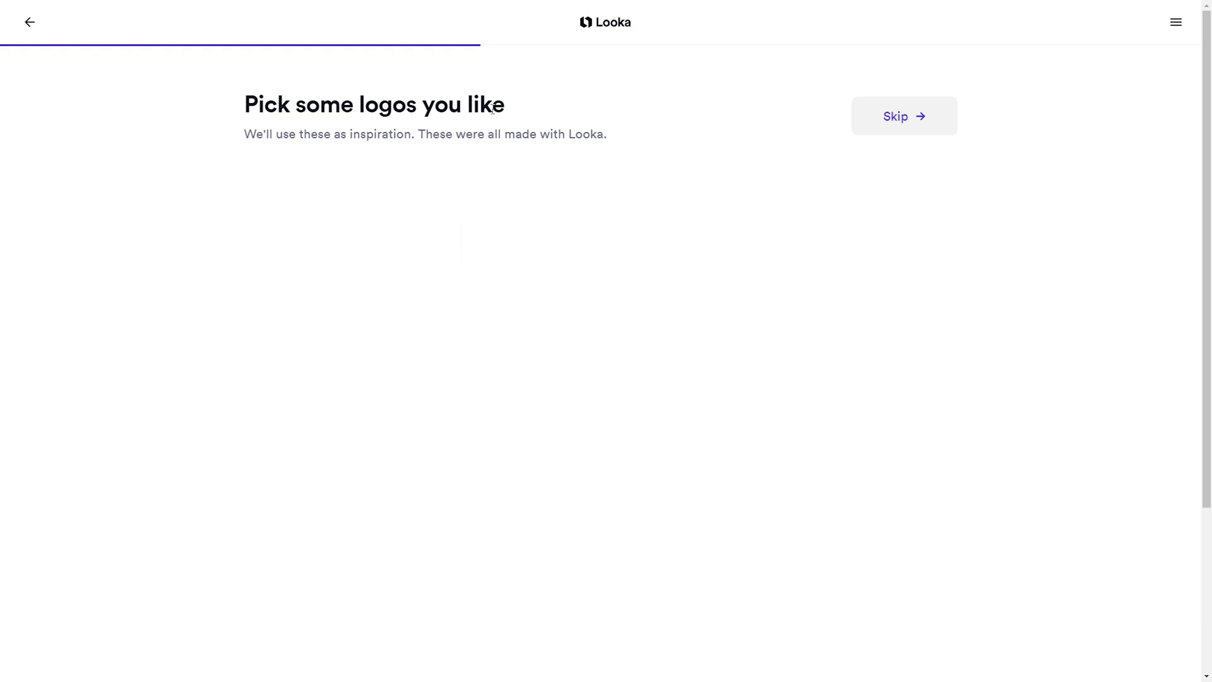
Browse the inspiration logos and mark tappt as one you like
{"action": "scroll", "coordinate": [901, 463], "scroll_direction": "down", "scroll_amount": 9}
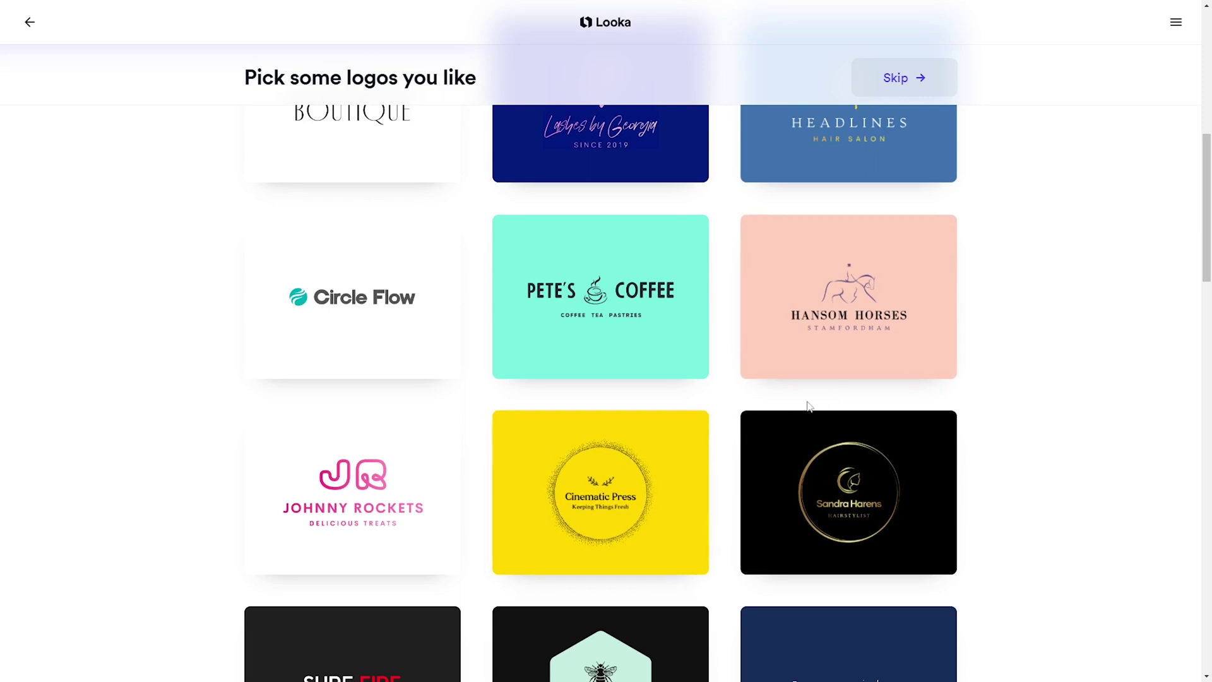
{"action": "scroll", "coordinate": [755, 427], "scroll_direction": "down", "scroll_amount": 5}
{"action": "scroll", "coordinate": [755, 430], "scroll_direction": "down", "scroll_amount": 7}
{"action": "scroll", "coordinate": [944, 358], "scroll_direction": "up", "scroll_amount": 20}
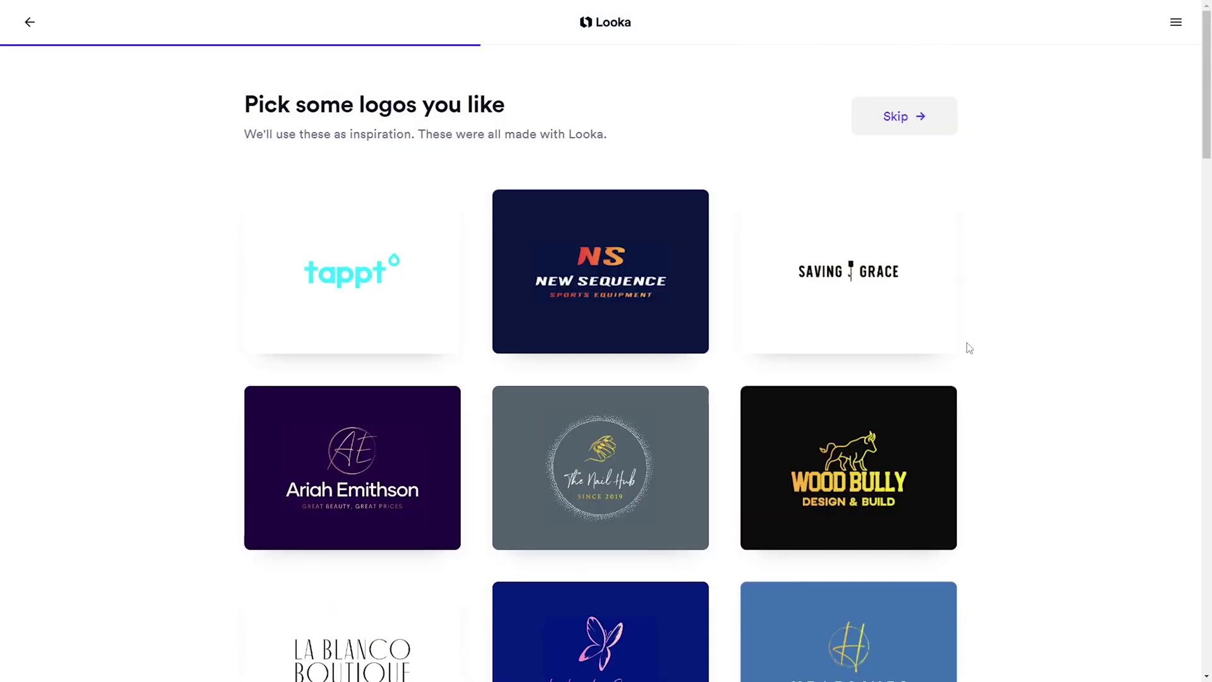
{"action": "left_click", "coordinate": [395, 303]}
{"action": "scroll", "coordinate": [726, 314], "scroll_direction": "down", "scroll_amount": 6}
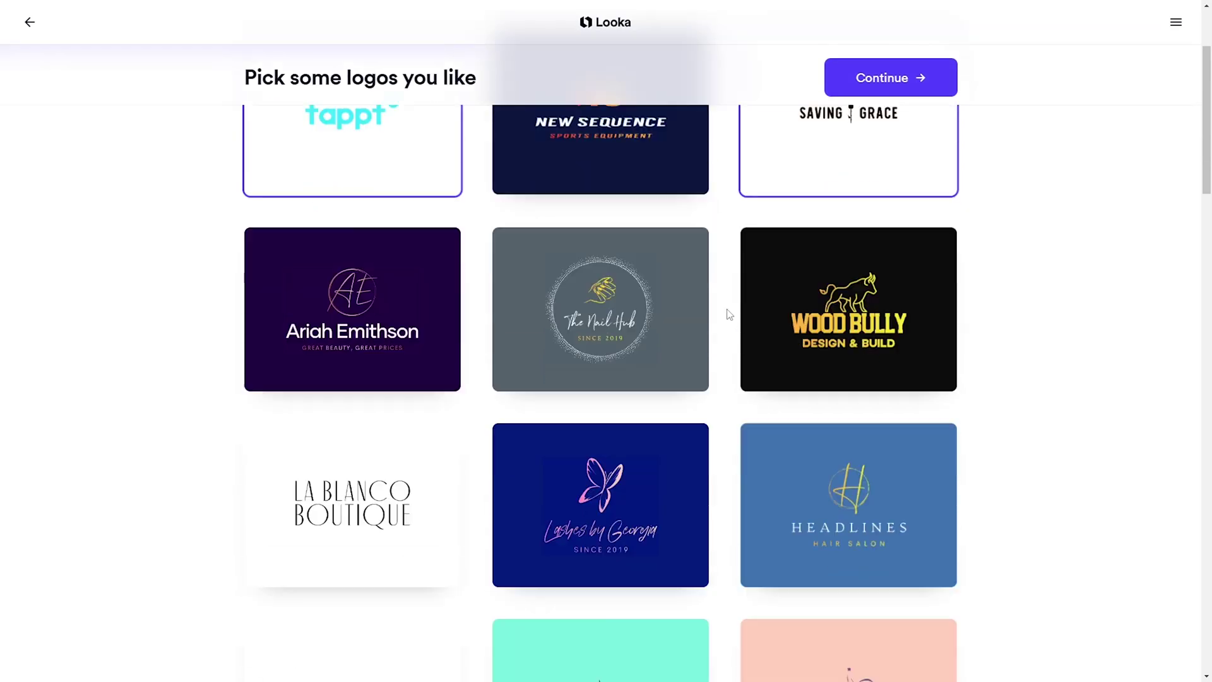
{"action": "scroll", "coordinate": [400, 468], "scroll_direction": "down", "scroll_amount": 1}
Also mark Circle Flow, Pete's Coffee and Cinematic Press, then continue to colours
{"action": "left_click", "coordinate": [400, 468]}
{"action": "left_click", "coordinate": [533, 404]}
{"action": "scroll", "coordinate": [535, 406], "scroll_direction": "down", "scroll_amount": 3}
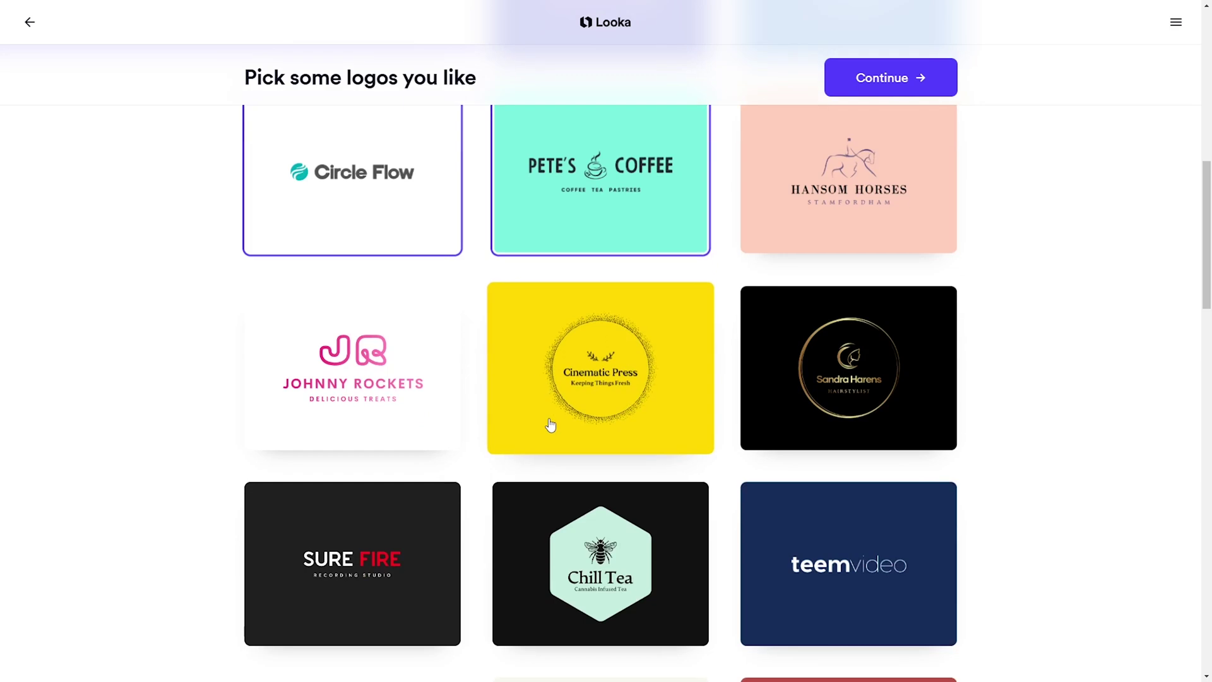
{"action": "scroll", "coordinate": [550, 425], "scroll_direction": "up", "scroll_amount": 1}
{"action": "left_click", "coordinate": [617, 425]}
{"action": "scroll", "coordinate": [617, 425], "scroll_direction": "down", "scroll_amount": 6}
{"action": "scroll", "coordinate": [839, 403], "scroll_direction": "down", "scroll_amount": 20}
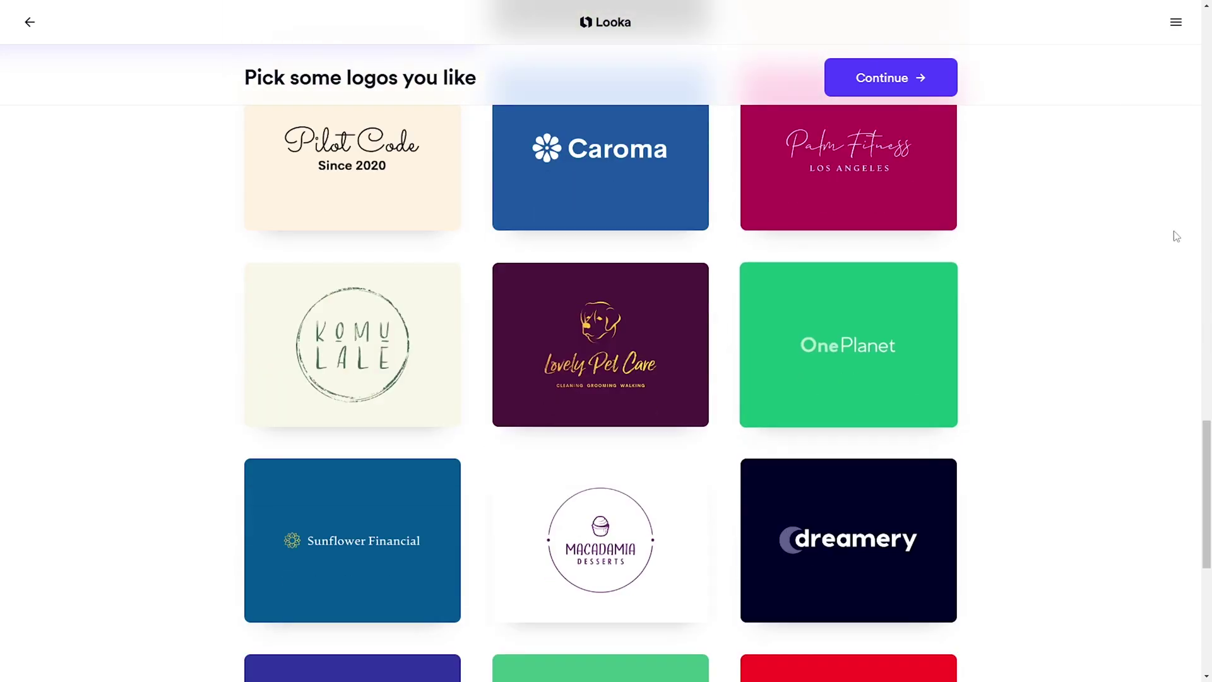
{"action": "scroll", "coordinate": [1118, 252], "scroll_direction": "up", "scroll_amount": 18}
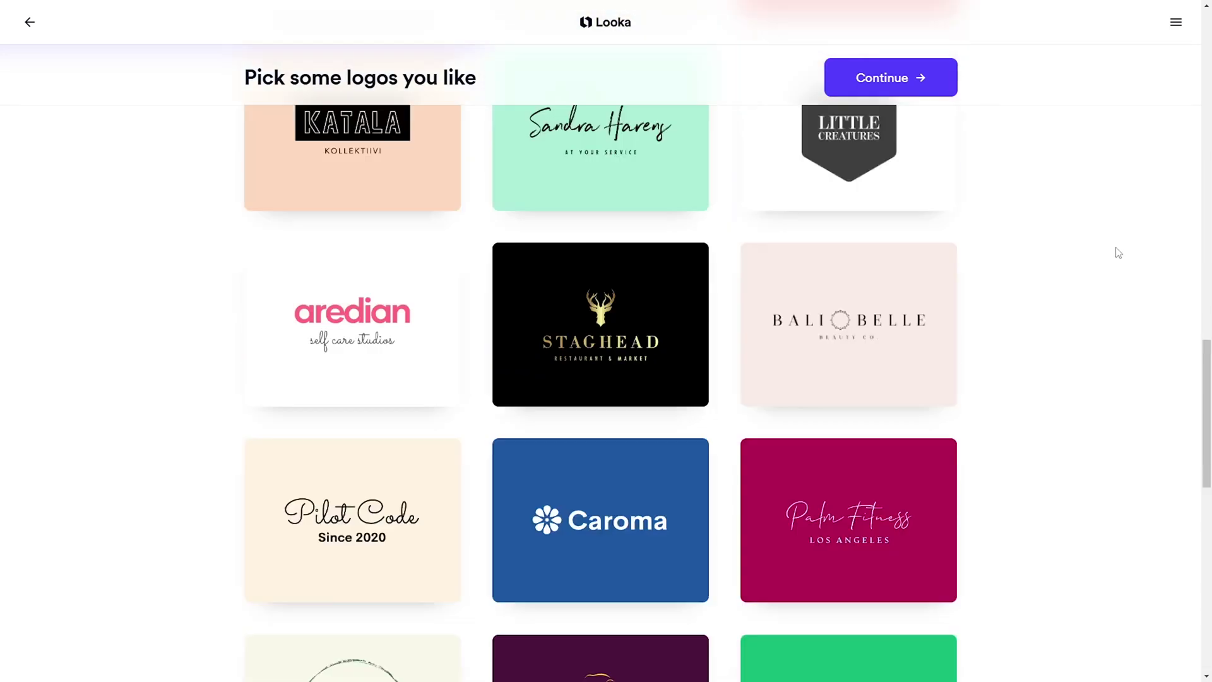
{"action": "scroll", "coordinate": [1116, 254], "scroll_direction": "up", "scroll_amount": 7}
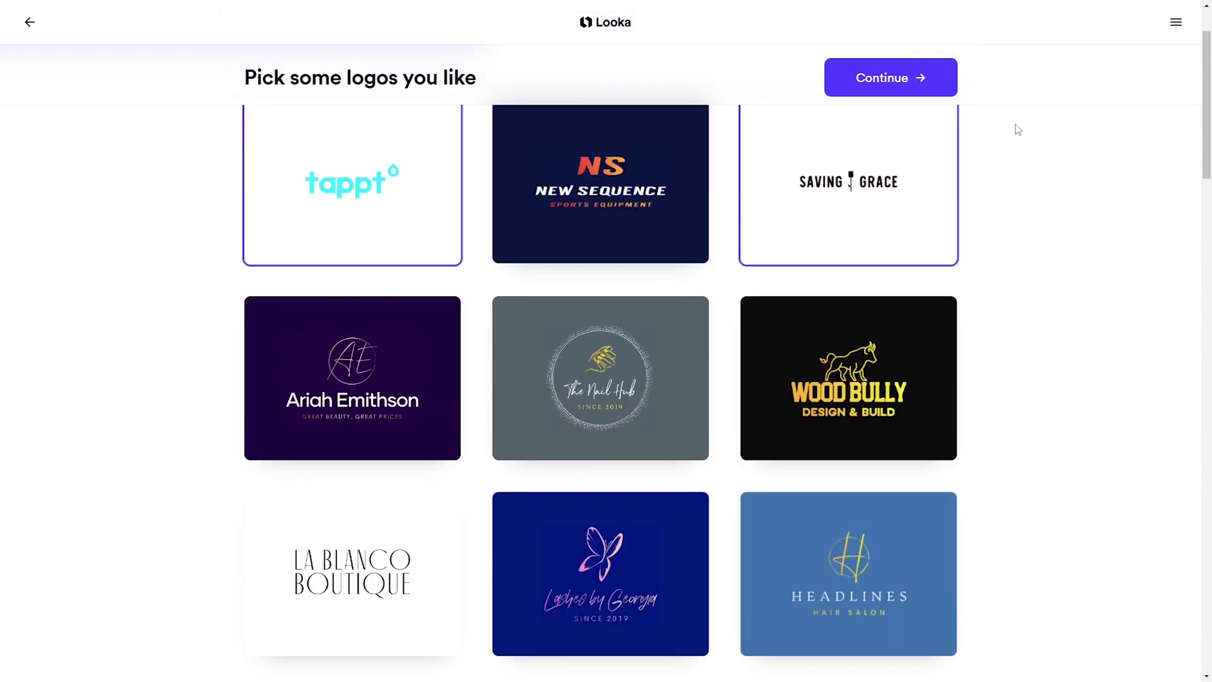
{"action": "scroll", "coordinate": [1017, 130], "scroll_direction": "up", "scroll_amount": 2}
{"action": "scroll", "coordinate": [1010, 208], "scroll_direction": "down", "scroll_amount": 3}
{"action": "scroll", "coordinate": [1020, 285], "scroll_direction": "up", "scroll_amount": 3}
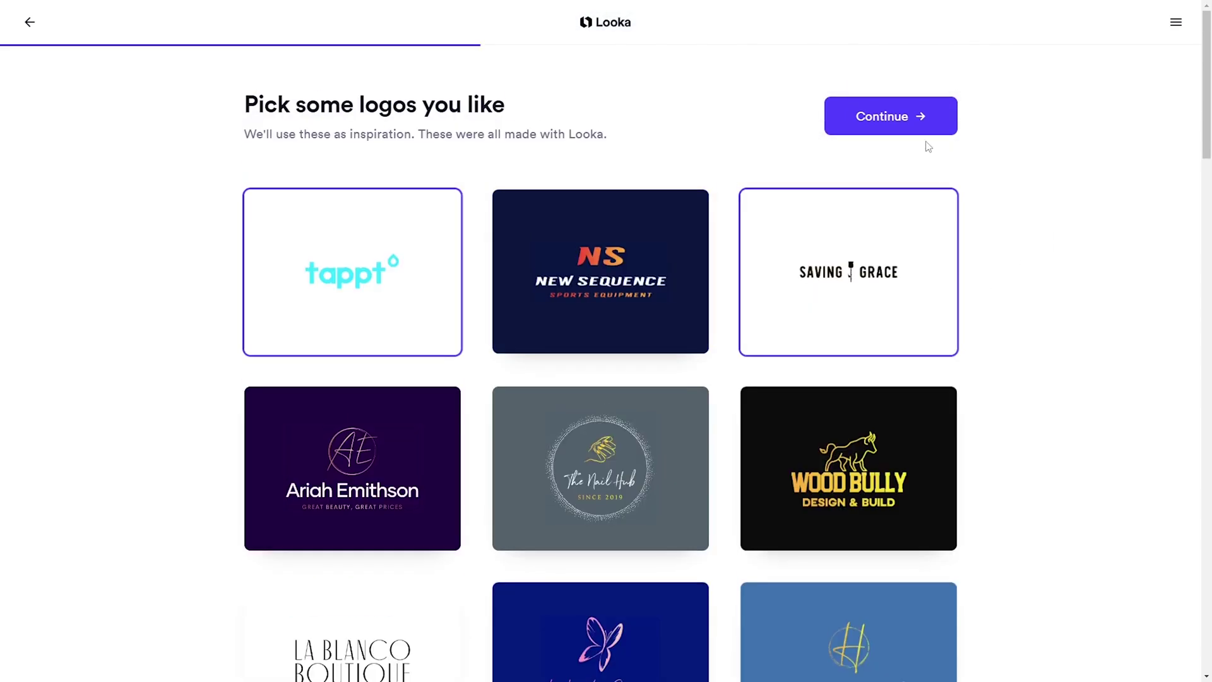
{"action": "left_click", "coordinate": [920, 125]}
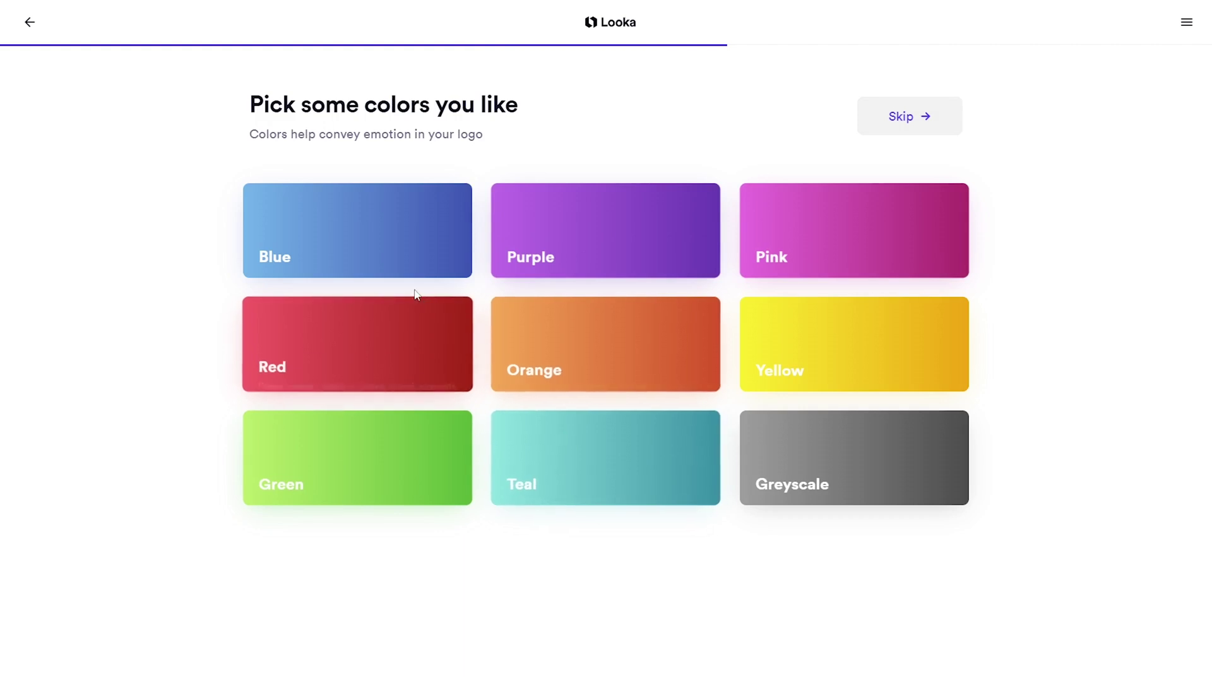
Pick Teal, Yellow and Blue as preferred logo colours and continue
{"action": "left_click", "coordinate": [617, 455]}
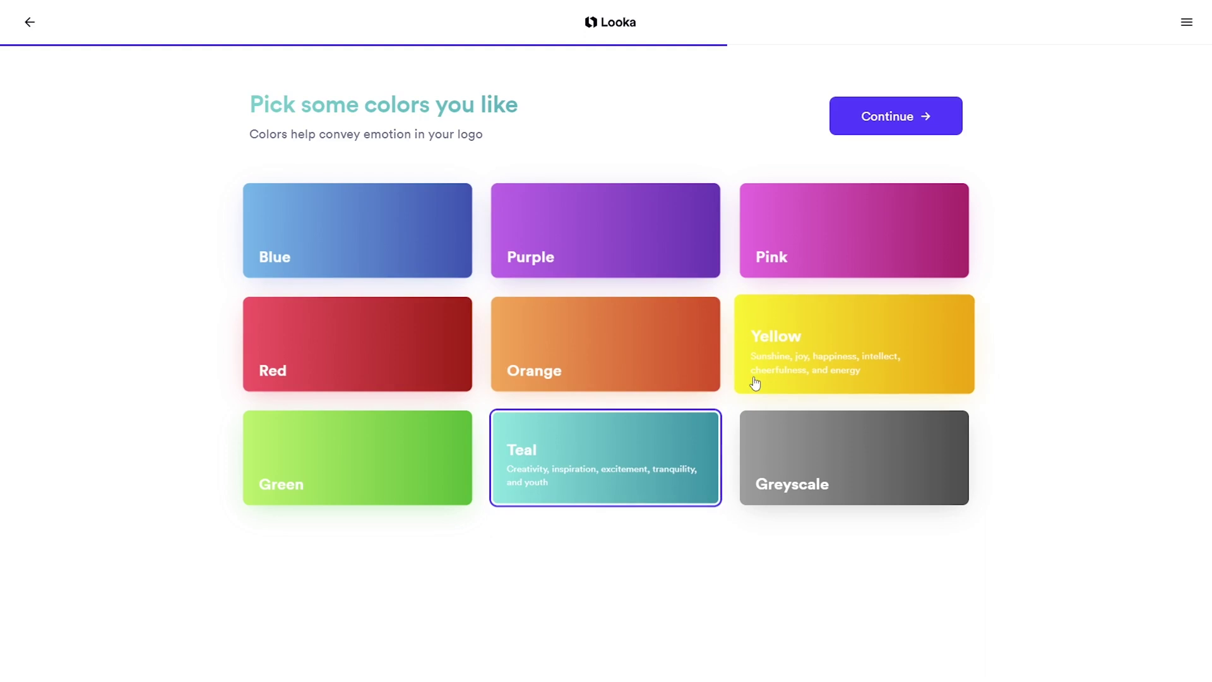
{"action": "left_click", "coordinate": [752, 382]}
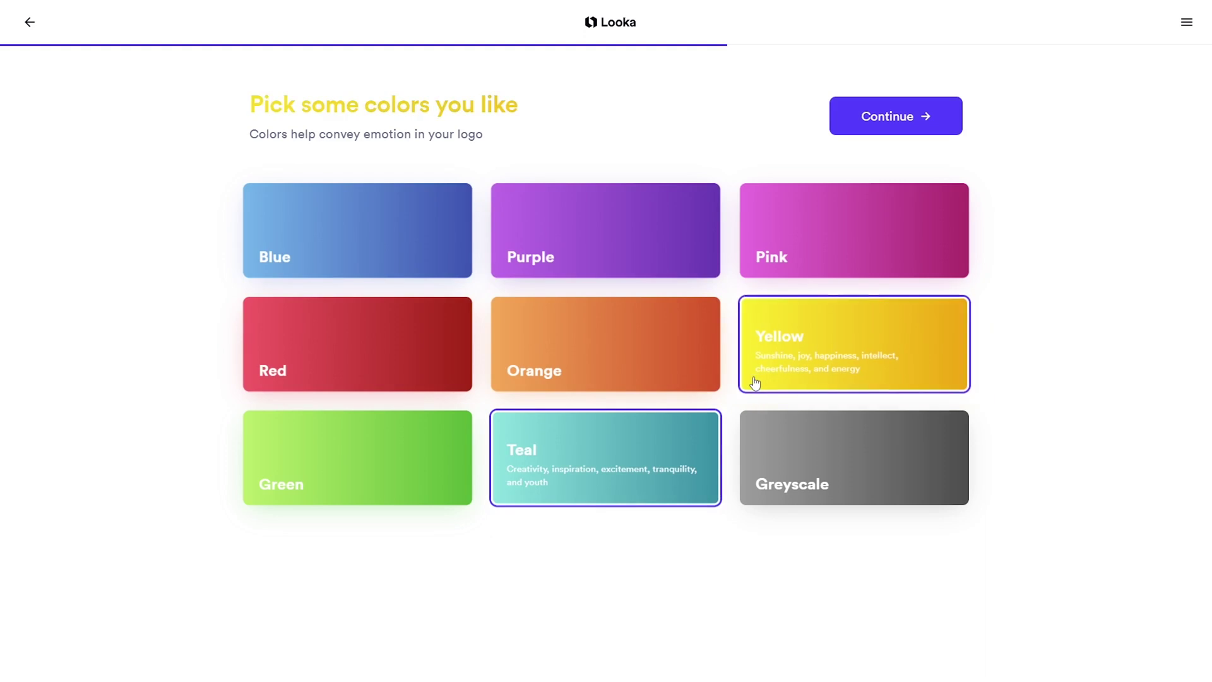
{"action": "left_click", "coordinate": [435, 231]}
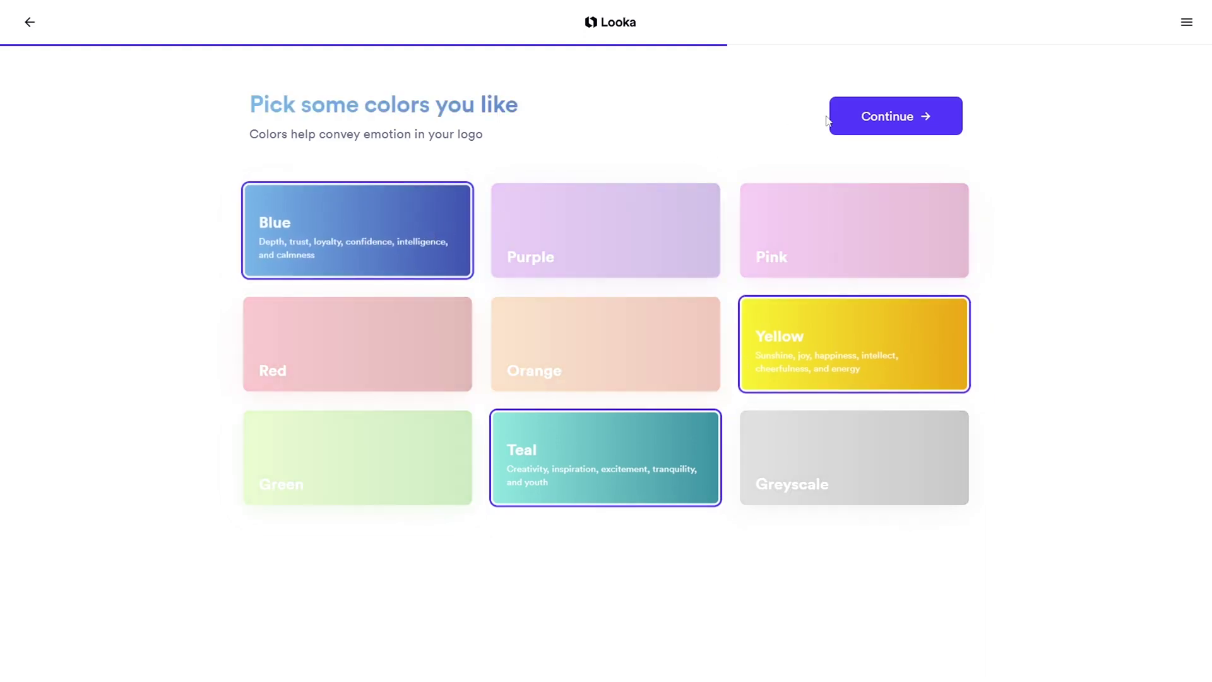
{"action": "left_click", "coordinate": [850, 114]}
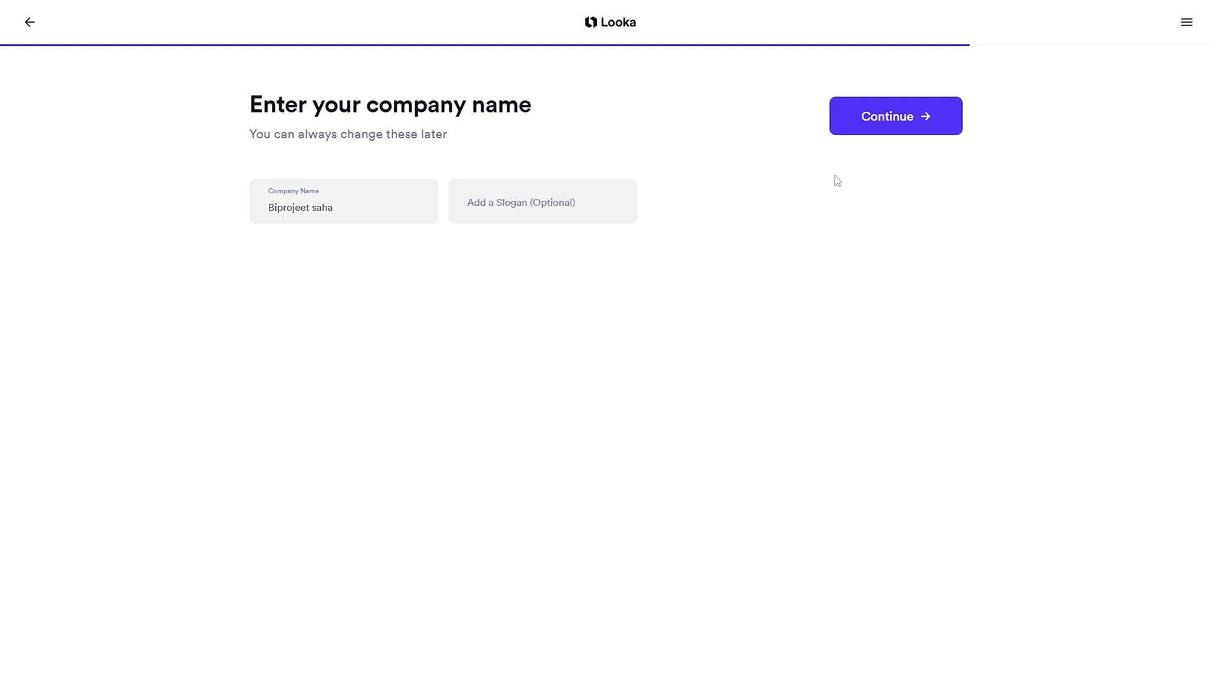
Accept the prefilled company name and skip the symbol-type selection
{"action": "left_click", "coordinate": [901, 127]}
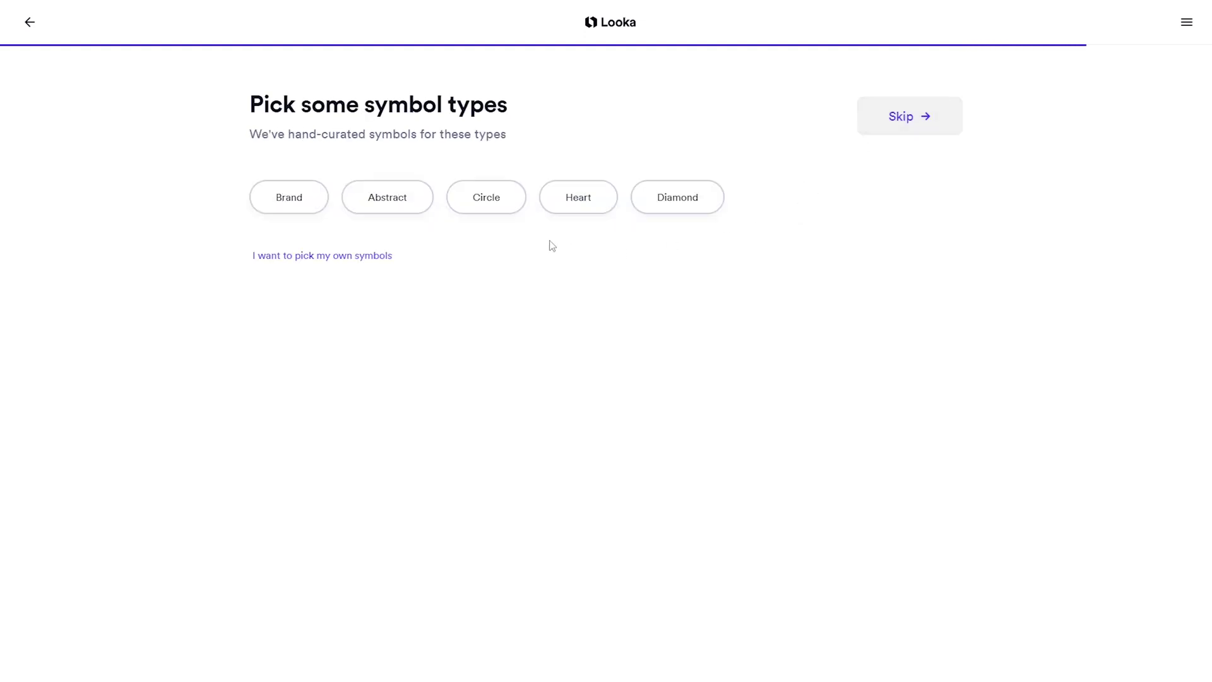
{"action": "left_click", "coordinate": [926, 120]}
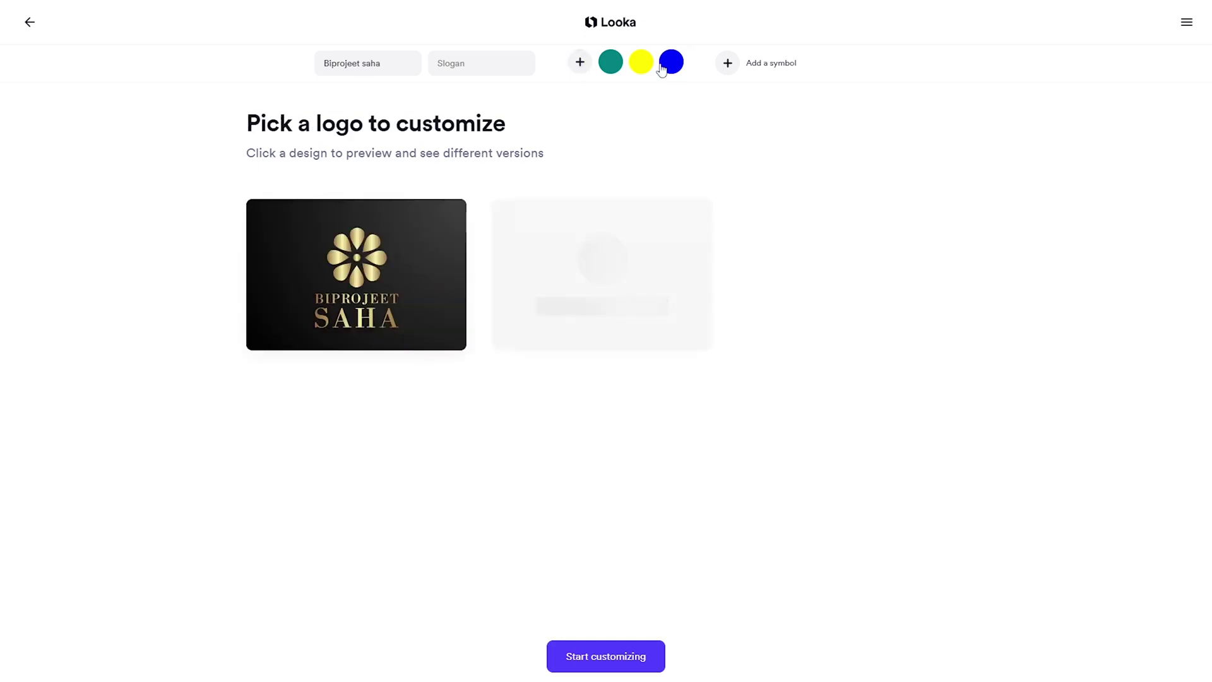
Browse the generated logos and open the teal four-loop logo for customizing
{"action": "mouse_move", "coordinate": [809, 224]}
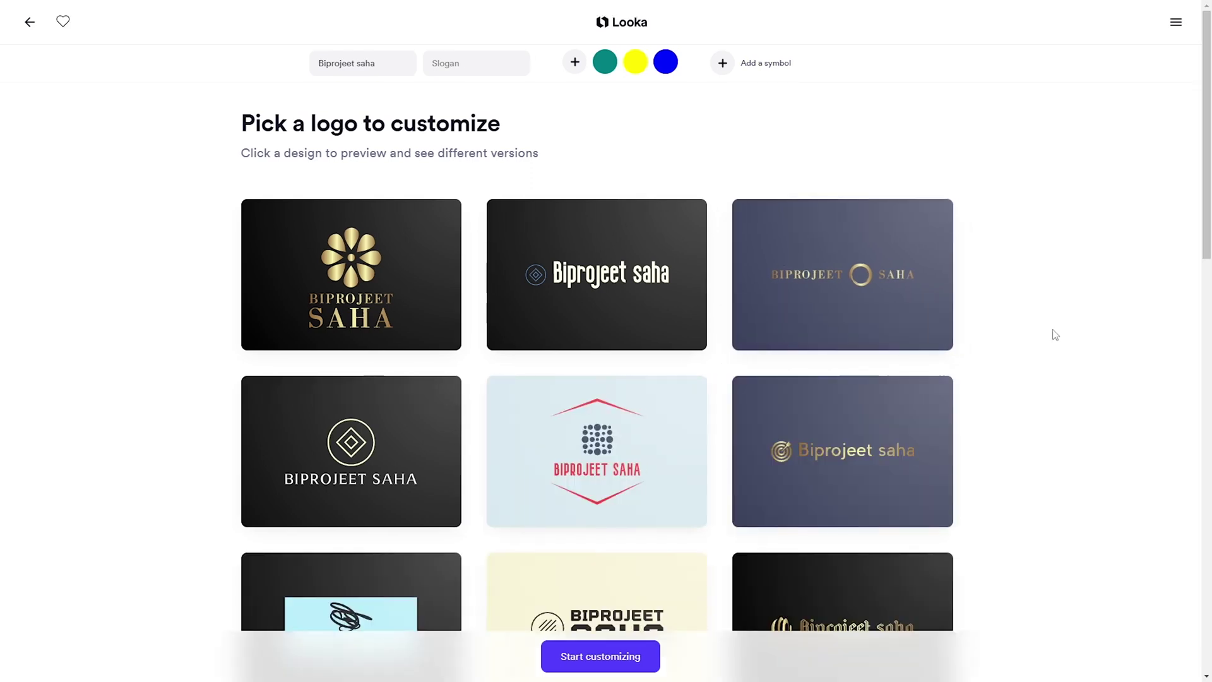
{"action": "scroll", "coordinate": [1055, 334], "scroll_direction": "down", "scroll_amount": 15}
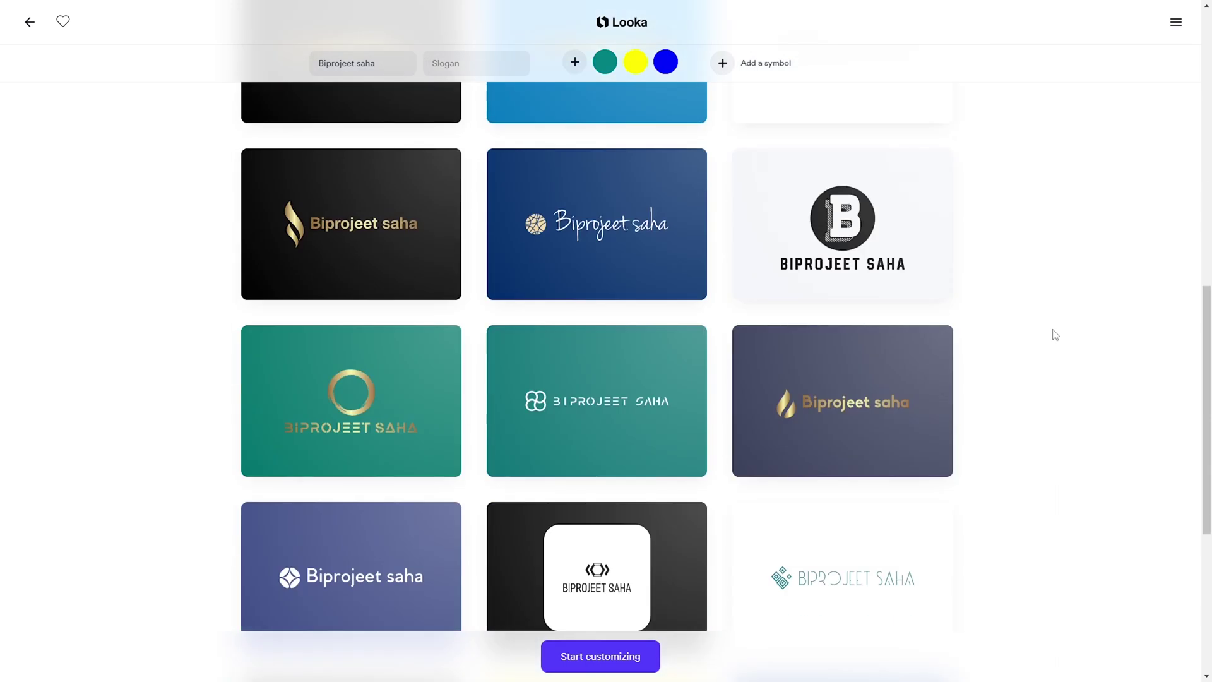
{"action": "scroll", "coordinate": [1065, 423], "scroll_direction": "up", "scroll_amount": 15}
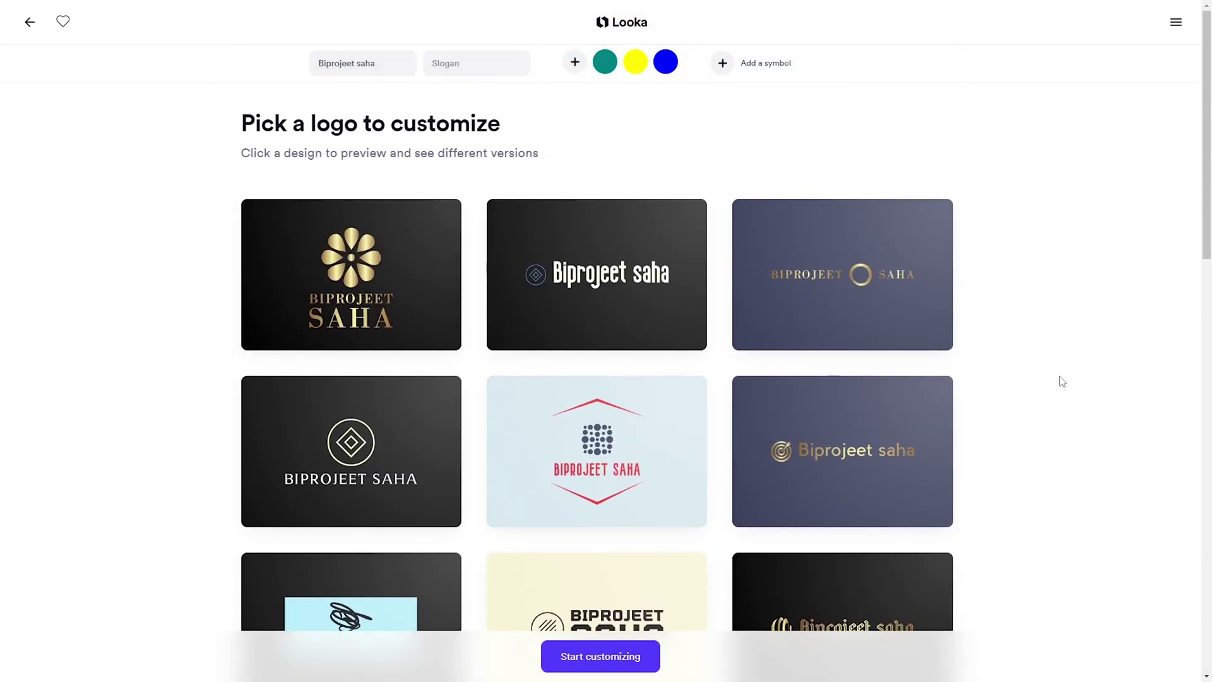
{"action": "scroll", "coordinate": [1063, 382], "scroll_direction": "down", "scroll_amount": 9}
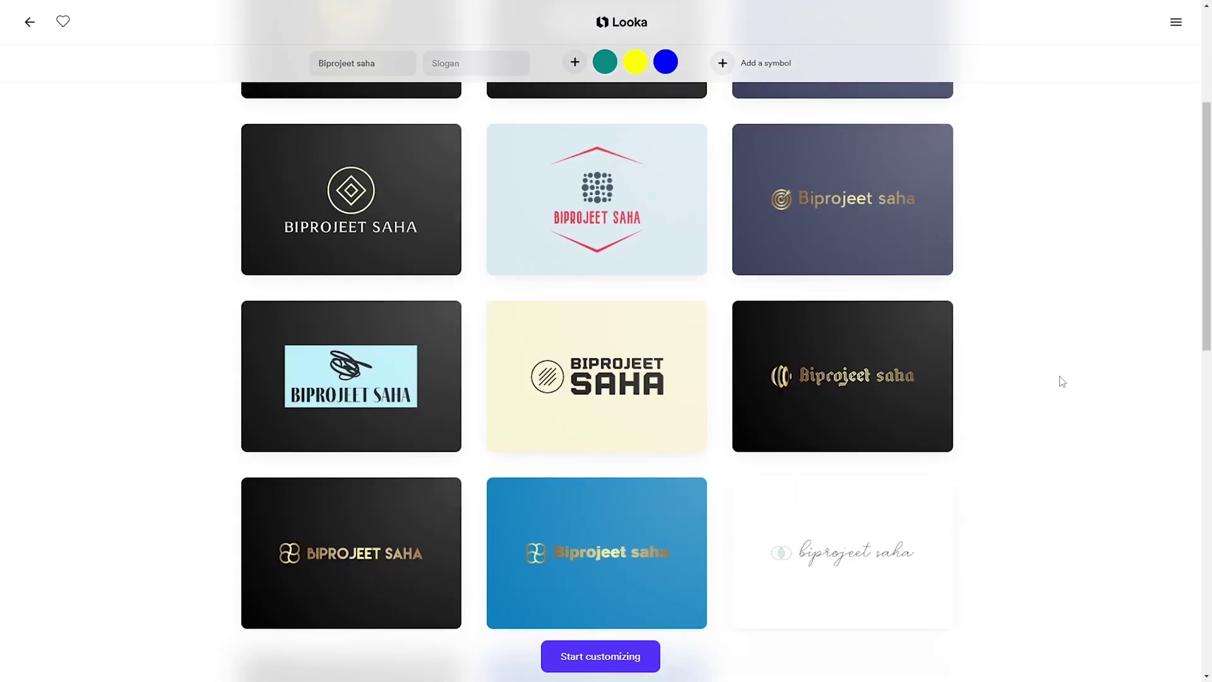
{"action": "scroll", "coordinate": [1062, 382], "scroll_direction": "down", "scroll_amount": 4}
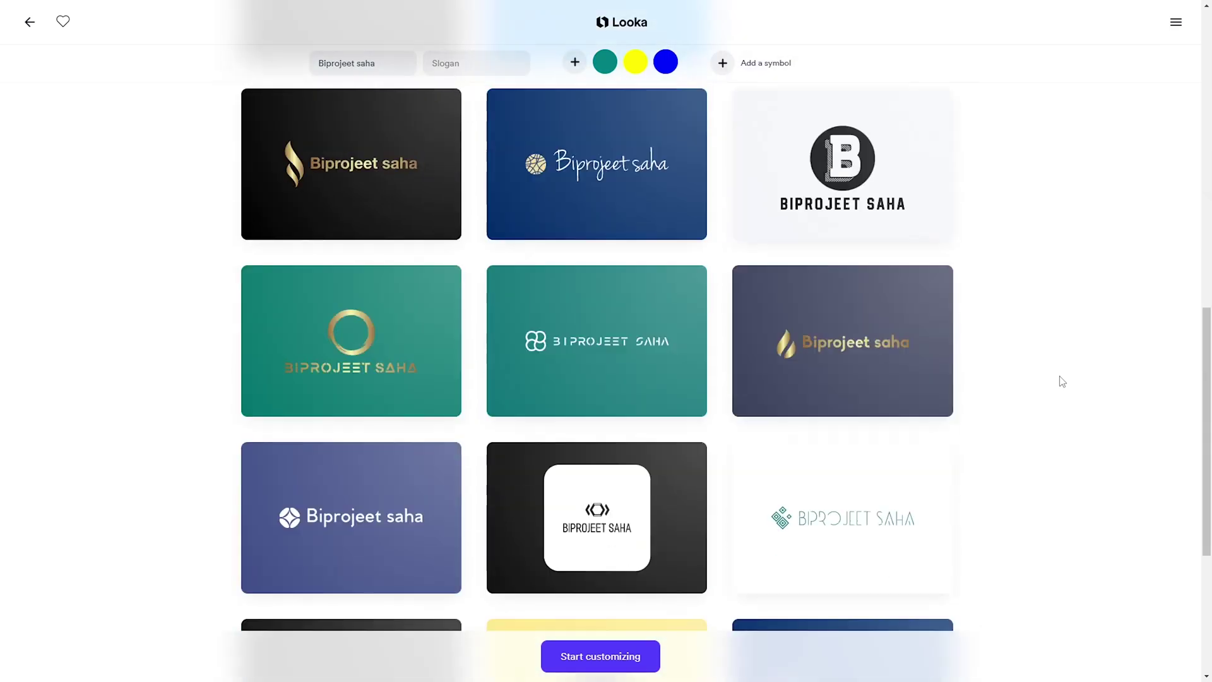
{"action": "scroll", "coordinate": [1064, 371], "scroll_direction": "down", "scroll_amount": 4}
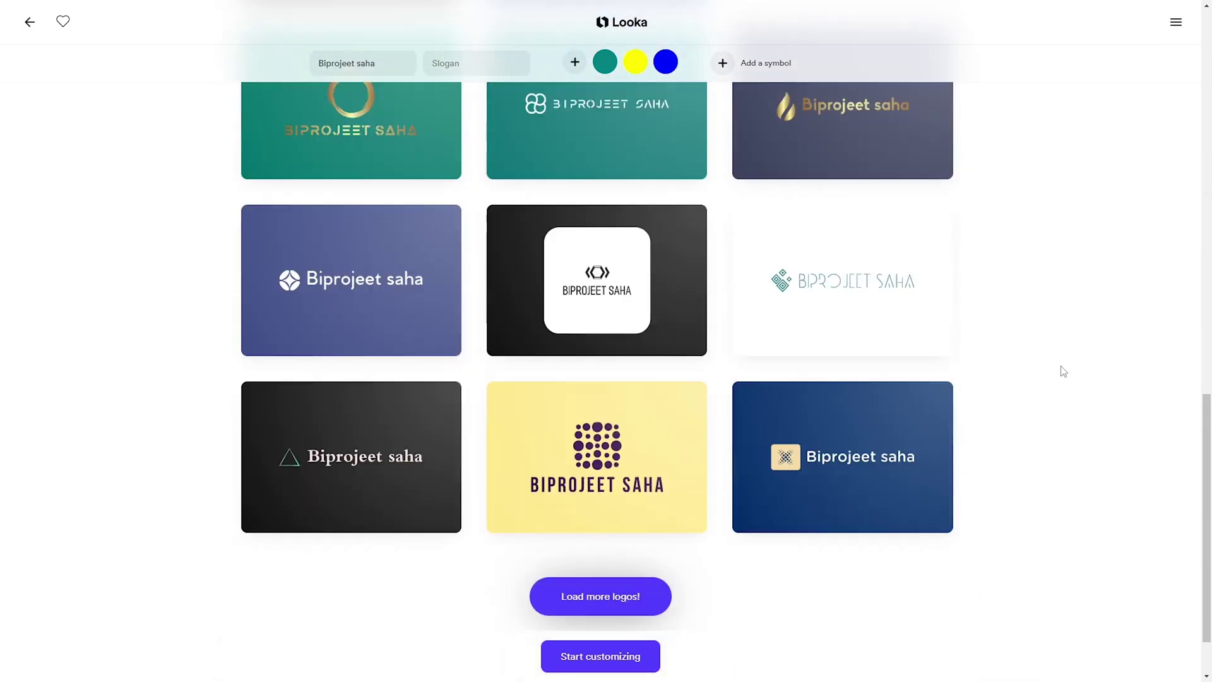
{"action": "scroll", "coordinate": [1042, 378], "scroll_direction": "up", "scroll_amount": 5}
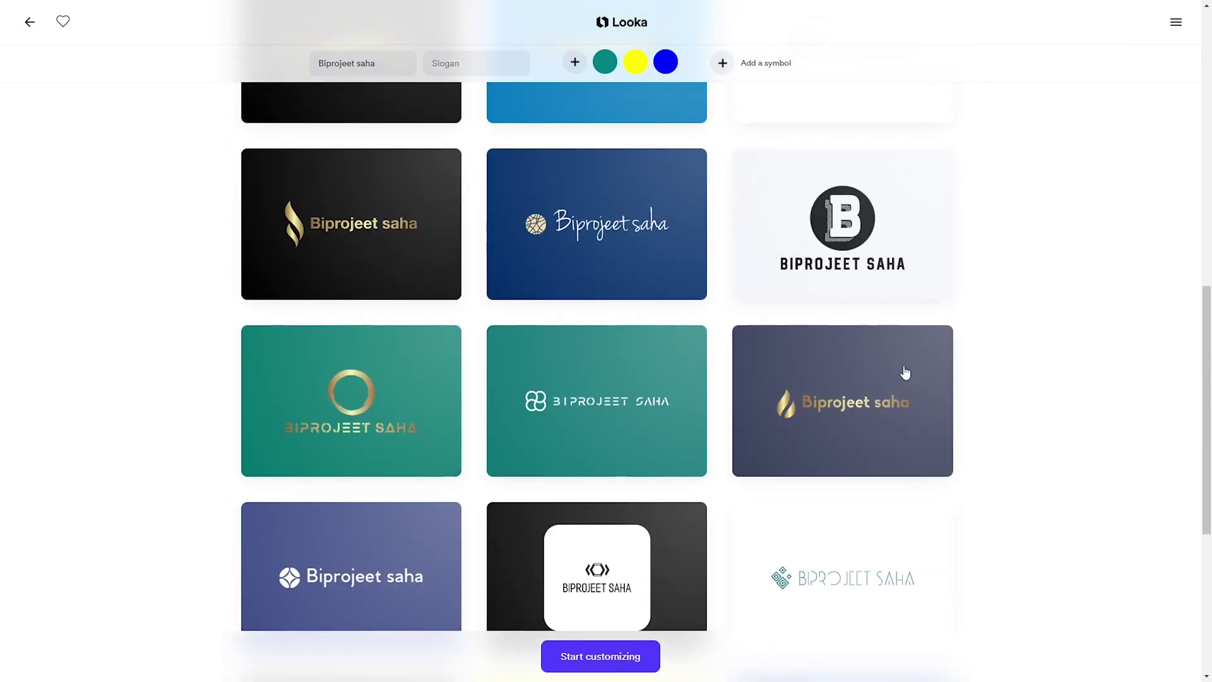
{"action": "scroll", "coordinate": [884, 316], "scroll_direction": "up", "scroll_amount": 3}
{"action": "scroll", "coordinate": [677, 324], "scroll_direction": "up", "scroll_amount": 7}
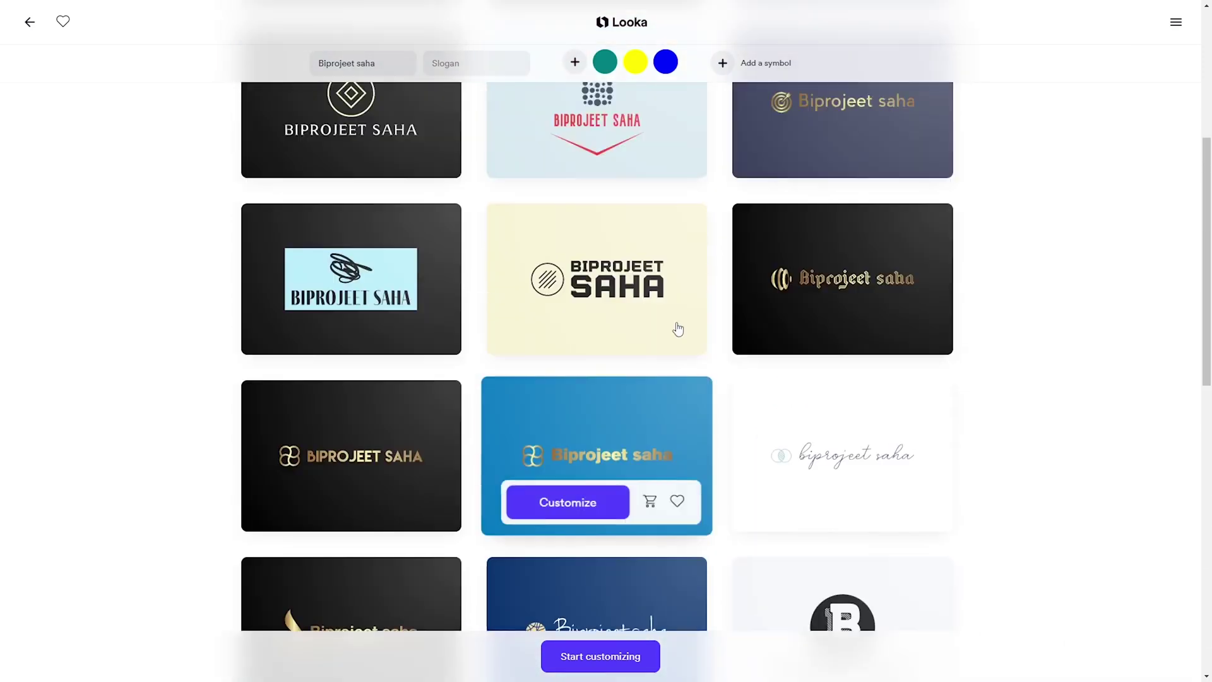
{"action": "scroll", "coordinate": [1054, 354], "scroll_direction": "down", "scroll_amount": 14}
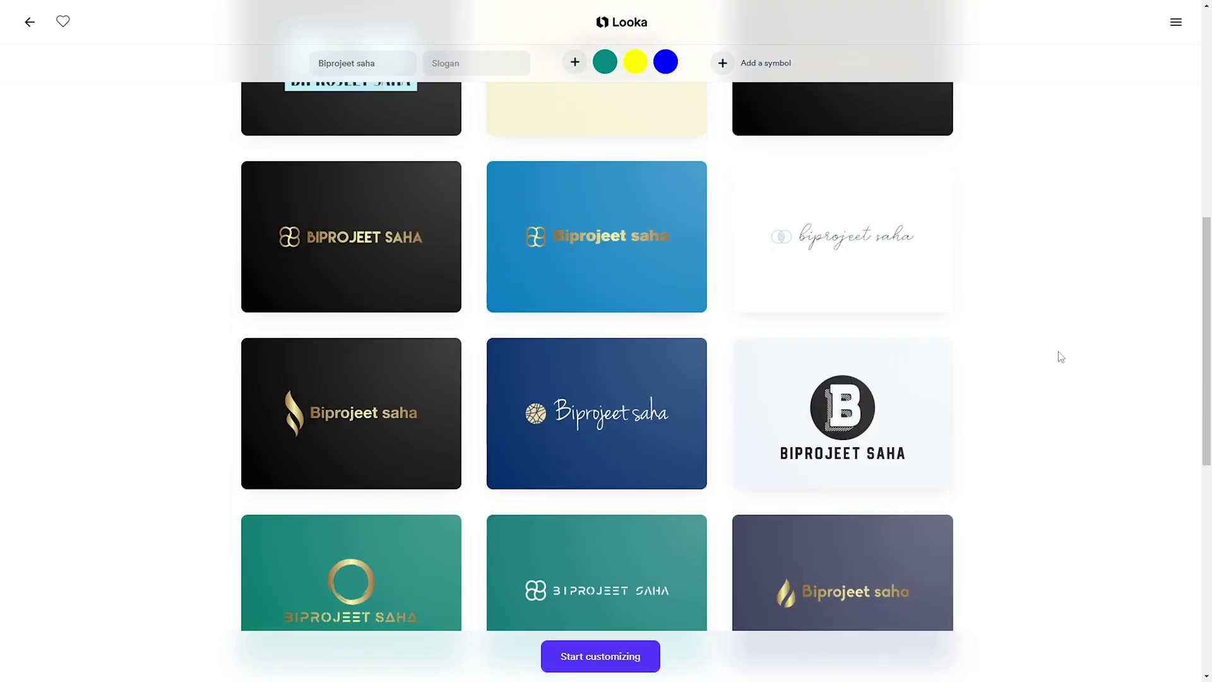
{"action": "scroll", "coordinate": [625, 158], "scroll_direction": "up", "scroll_amount": 3}
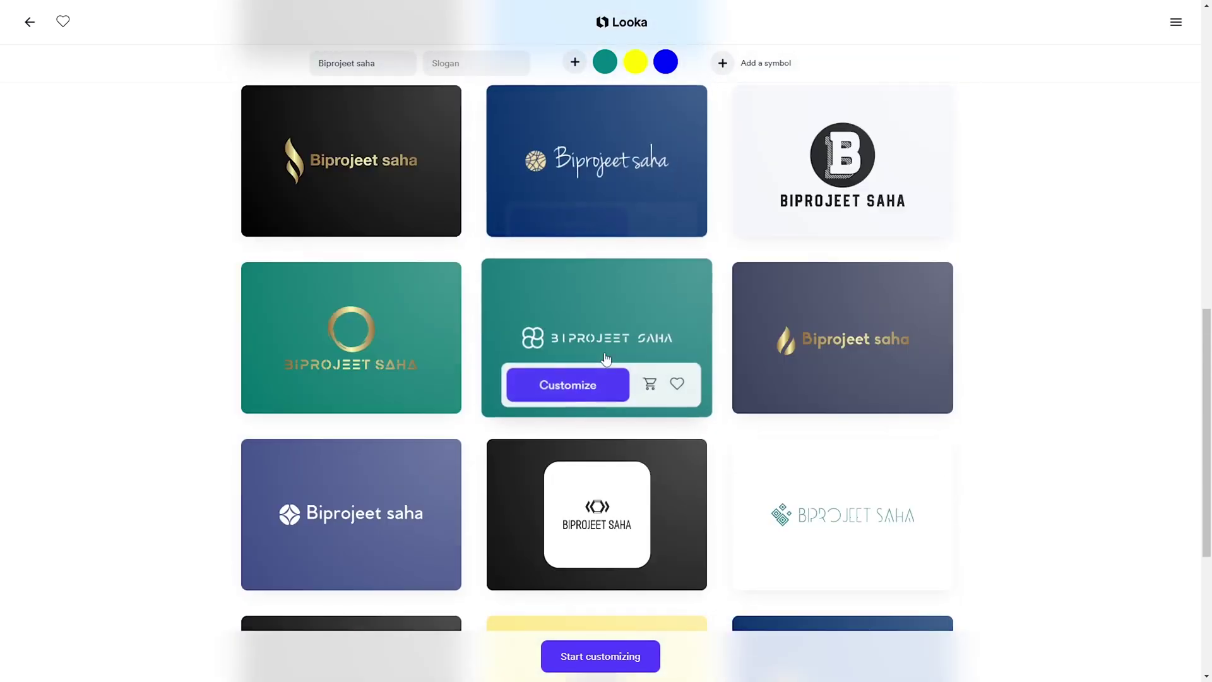
{"action": "left_click", "coordinate": [576, 388]}
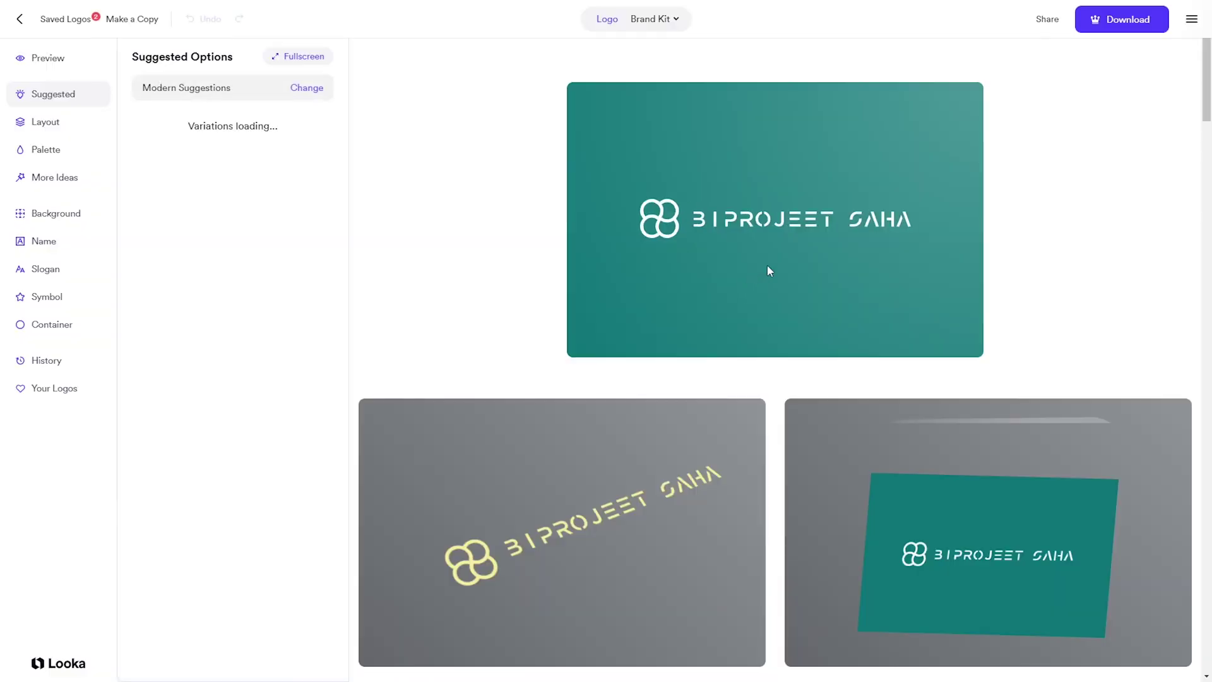
Scroll down through the teal logo's brand kit mockups and palette, then back up
{"action": "scroll", "coordinate": [773, 447], "scroll_direction": "down", "scroll_amount": 1}
{"action": "scroll", "coordinate": [773, 447], "scroll_direction": "down", "scroll_amount": 1}
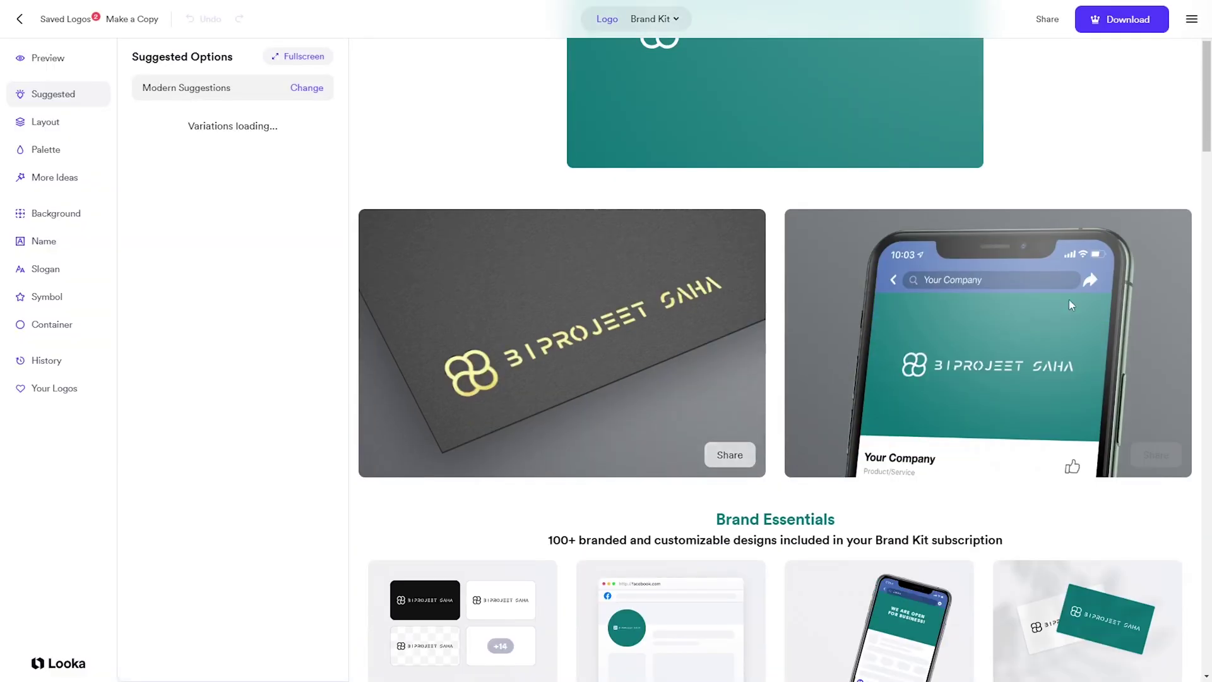
{"action": "scroll", "coordinate": [1002, 338], "scroll_direction": "down", "scroll_amount": 2}
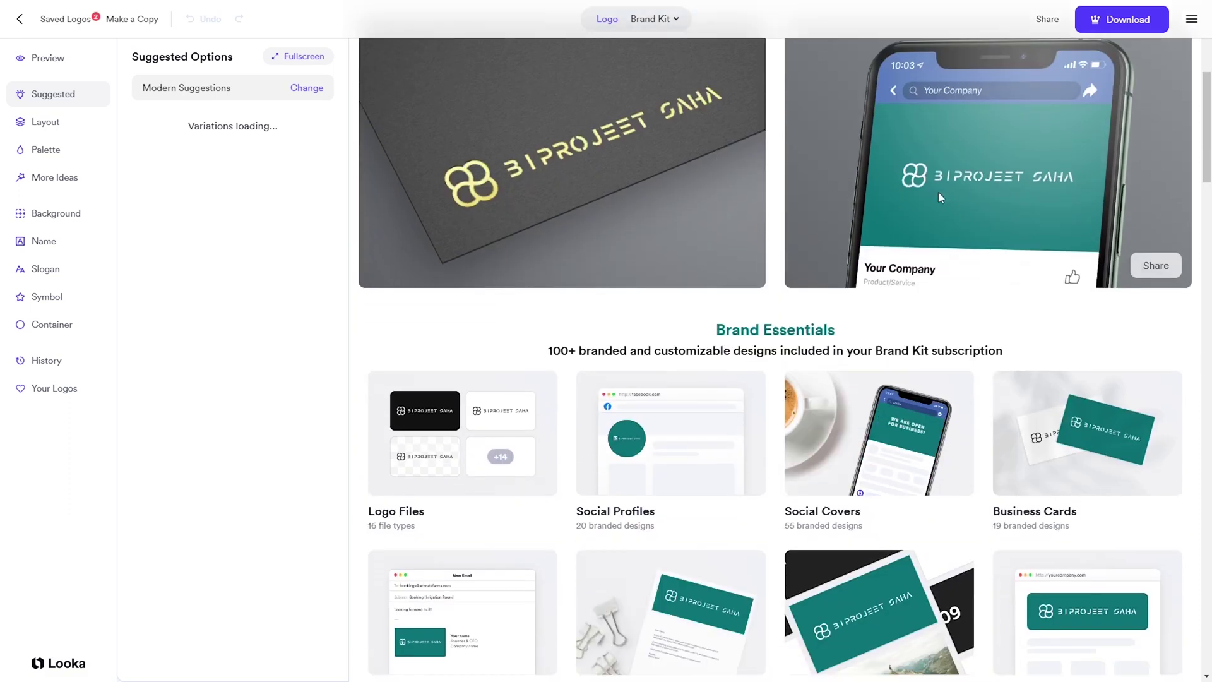
{"action": "scroll", "coordinate": [1014, 171], "scroll_direction": "down", "scroll_amount": 3}
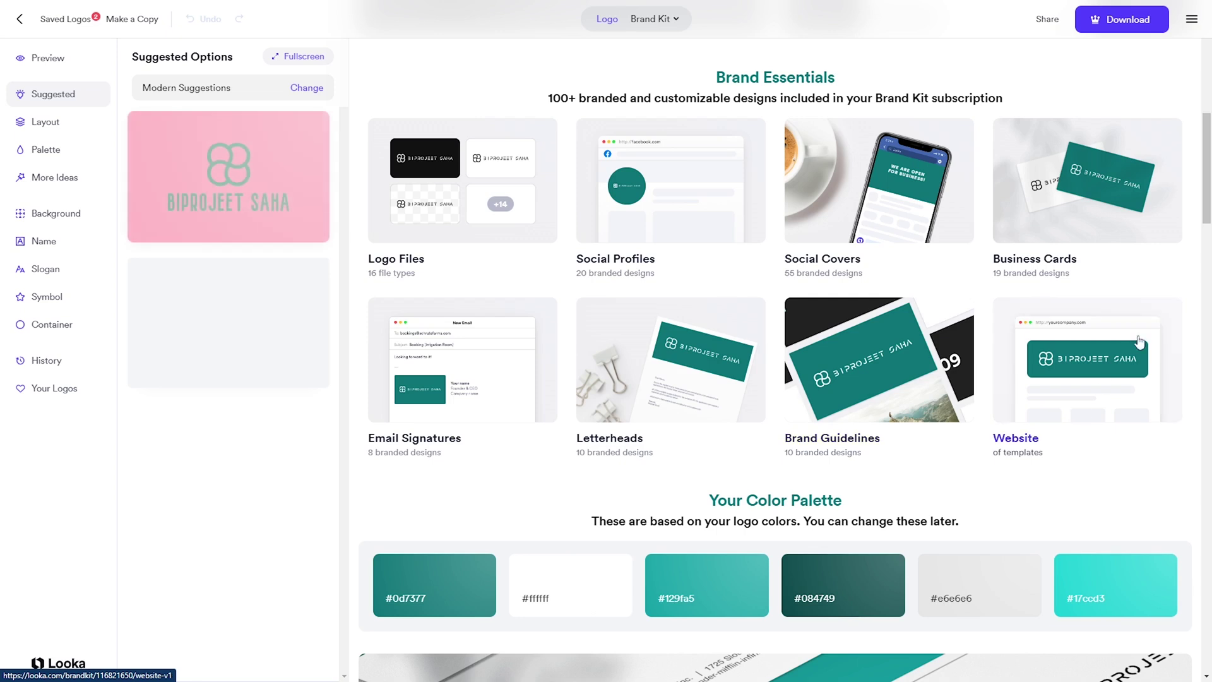
{"action": "scroll", "coordinate": [1005, 452], "scroll_direction": "down", "scroll_amount": 10}
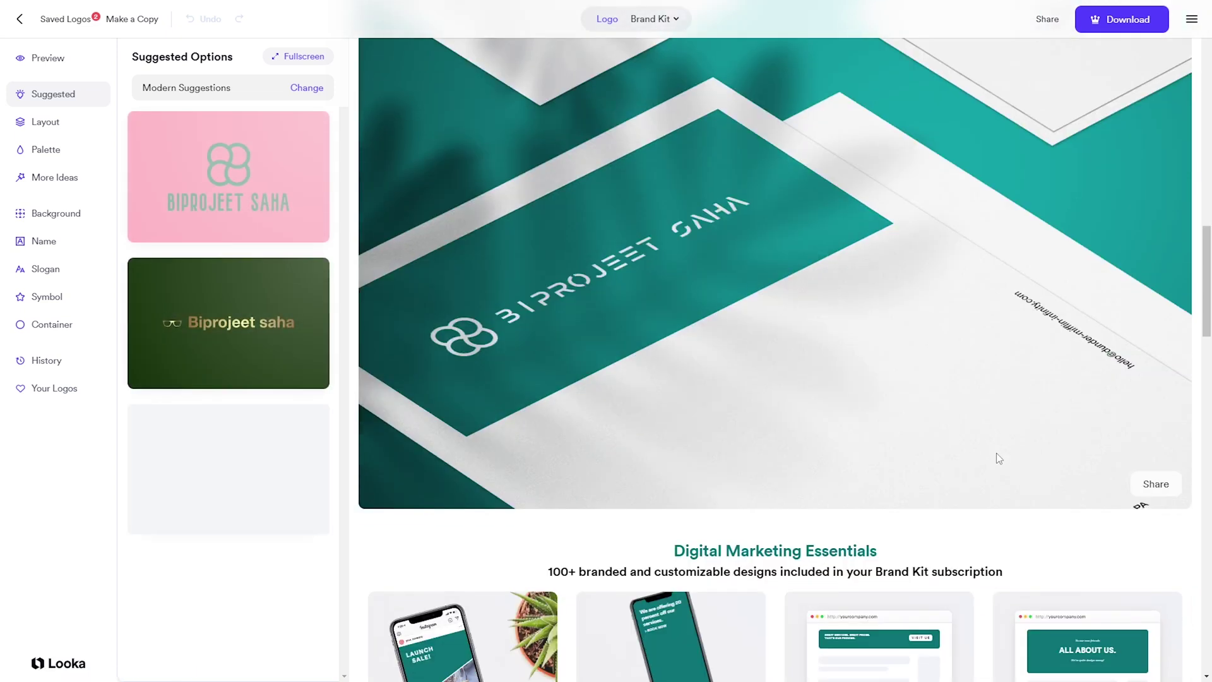
{"action": "scroll", "coordinate": [1027, 270], "scroll_direction": "down", "scroll_amount": 20}
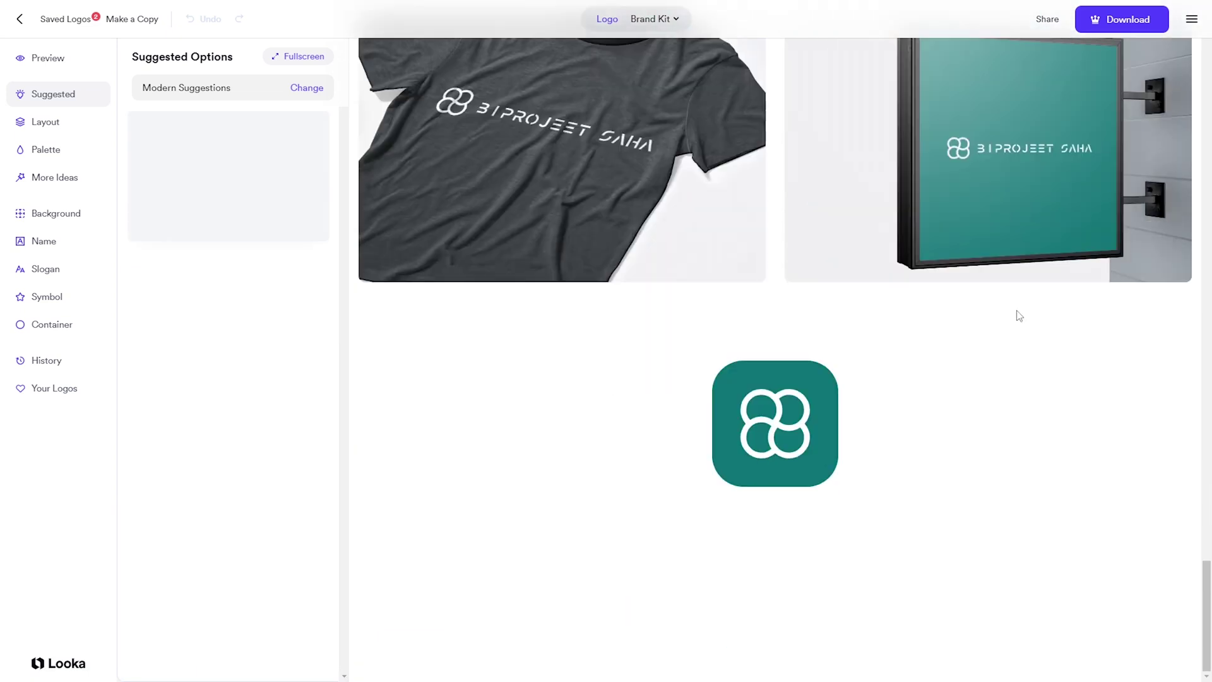
{"action": "scroll", "coordinate": [1022, 321], "scroll_direction": "up", "scroll_amount": 20}
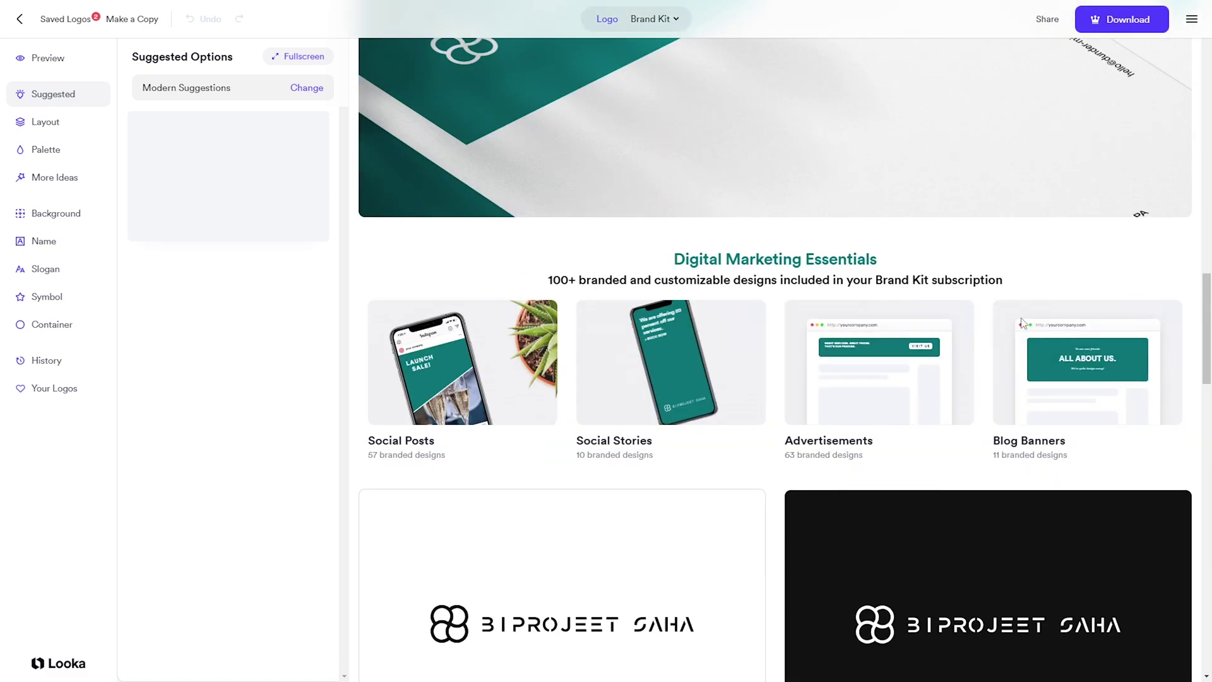
{"action": "scroll", "coordinate": [1021, 317], "scroll_direction": "up", "scroll_amount": 15}
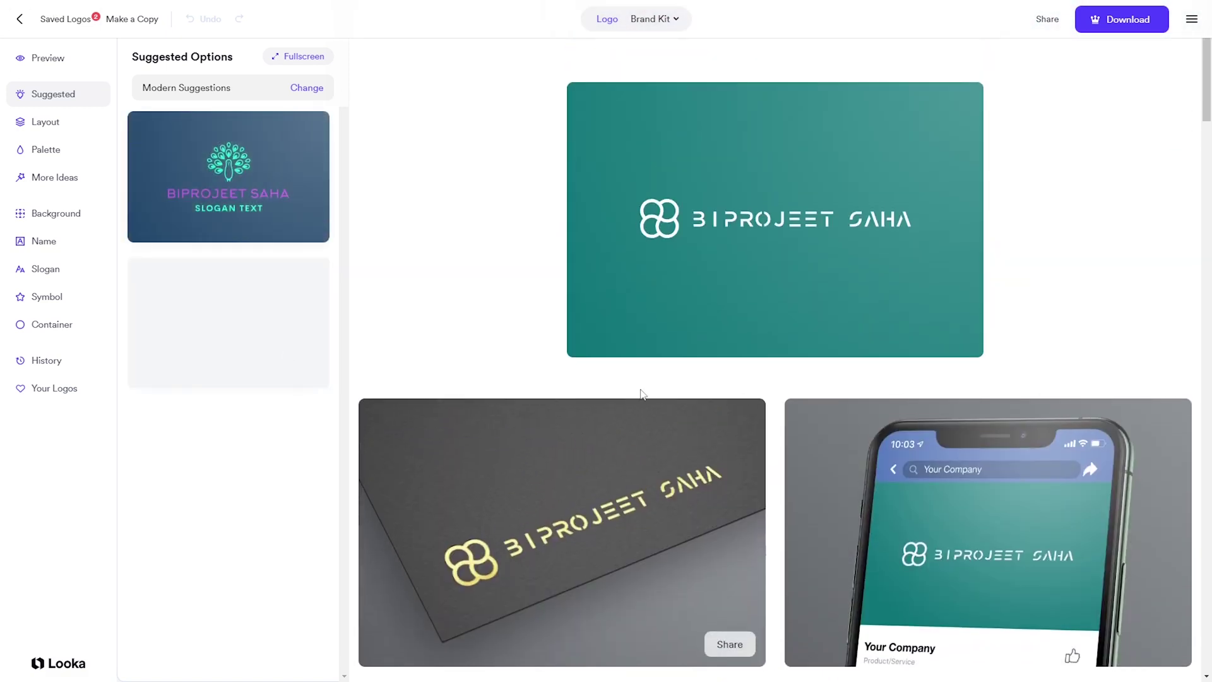